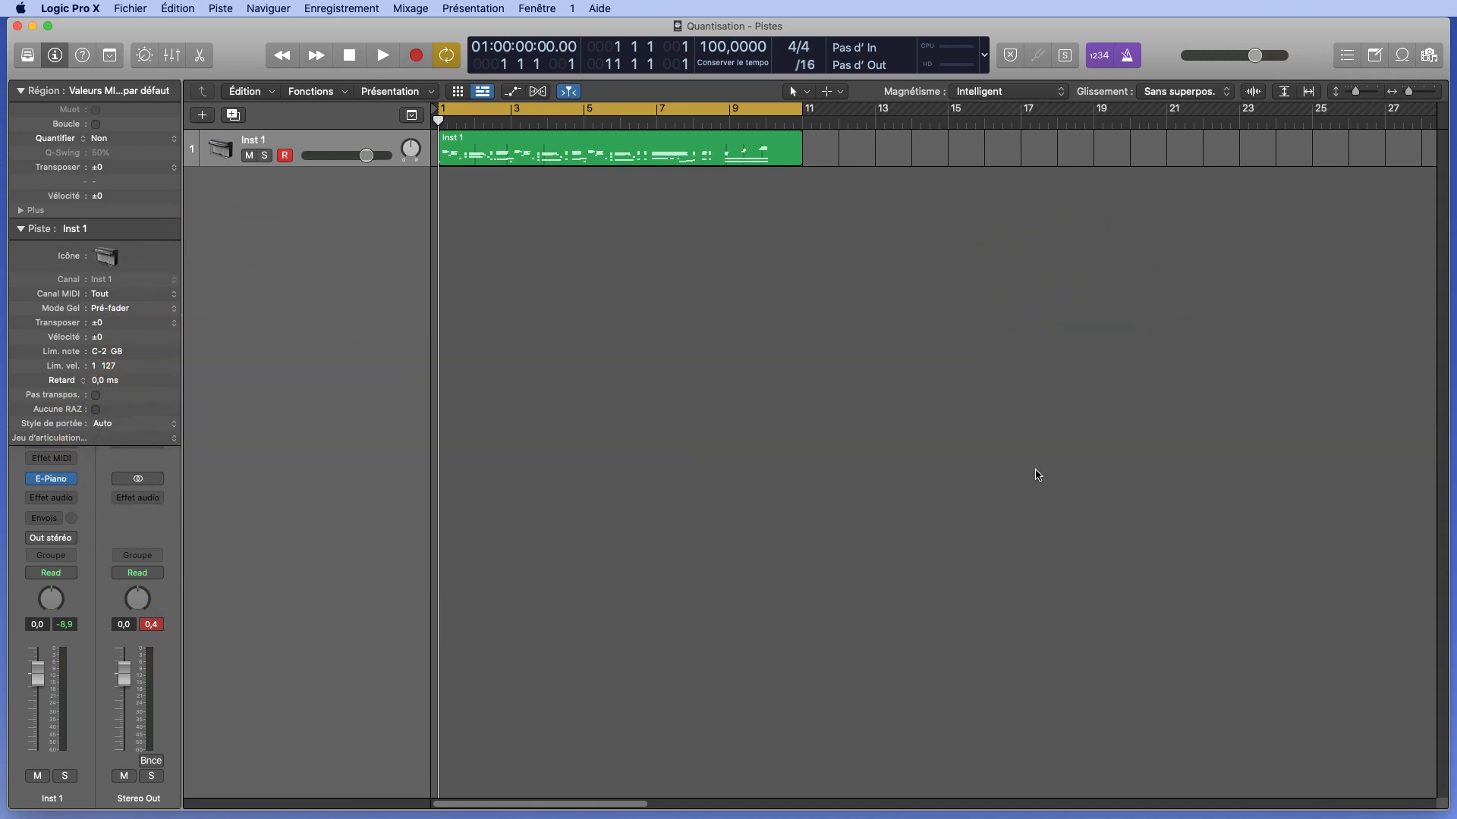
Open the Inst 1 MIDI region in the piano roll editor with the inspector shown.
left_click(651, 158)
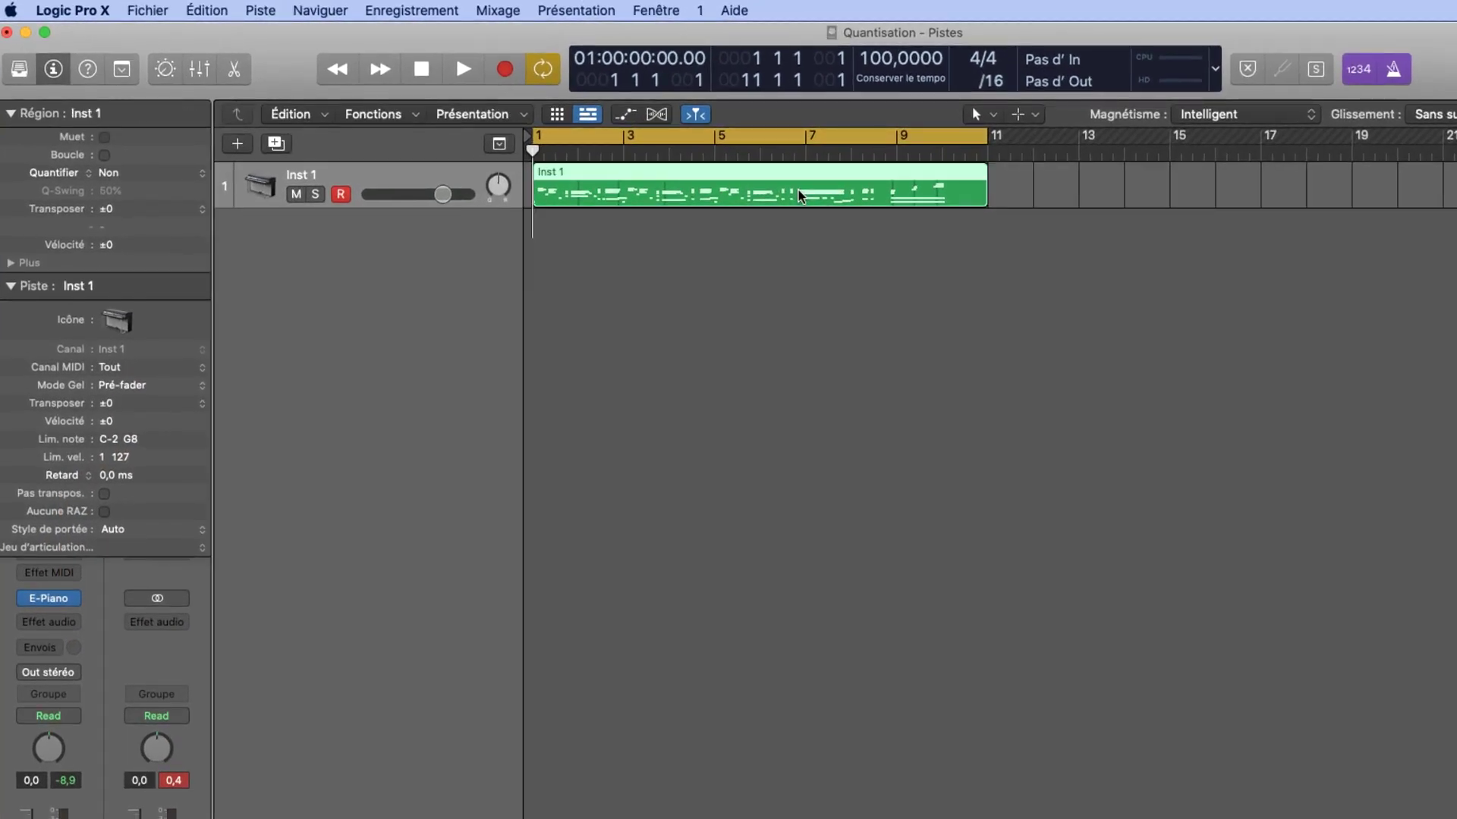
double_click(799, 196)
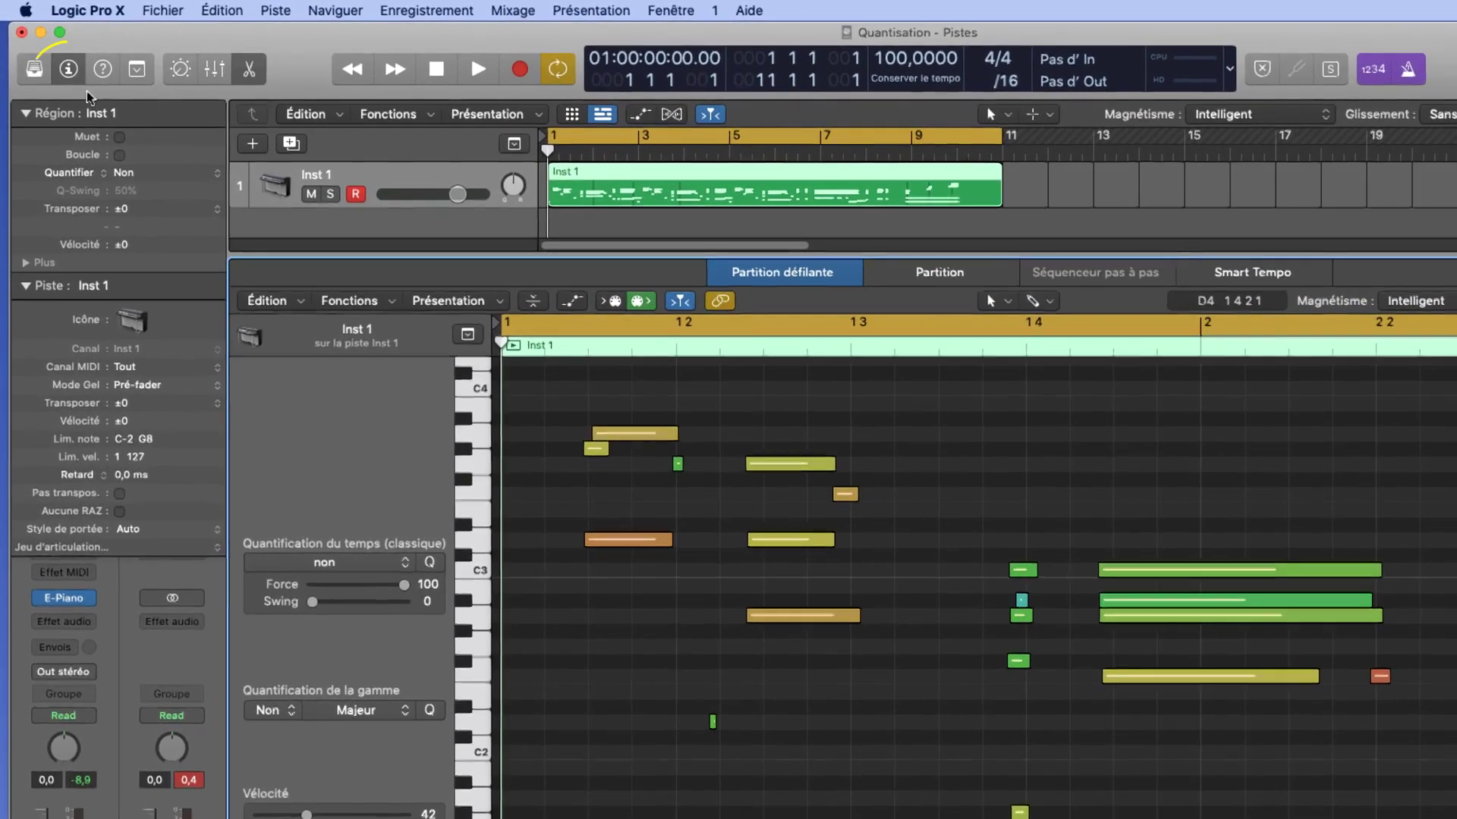
left_click(61, 60)
left_click(61, 61)
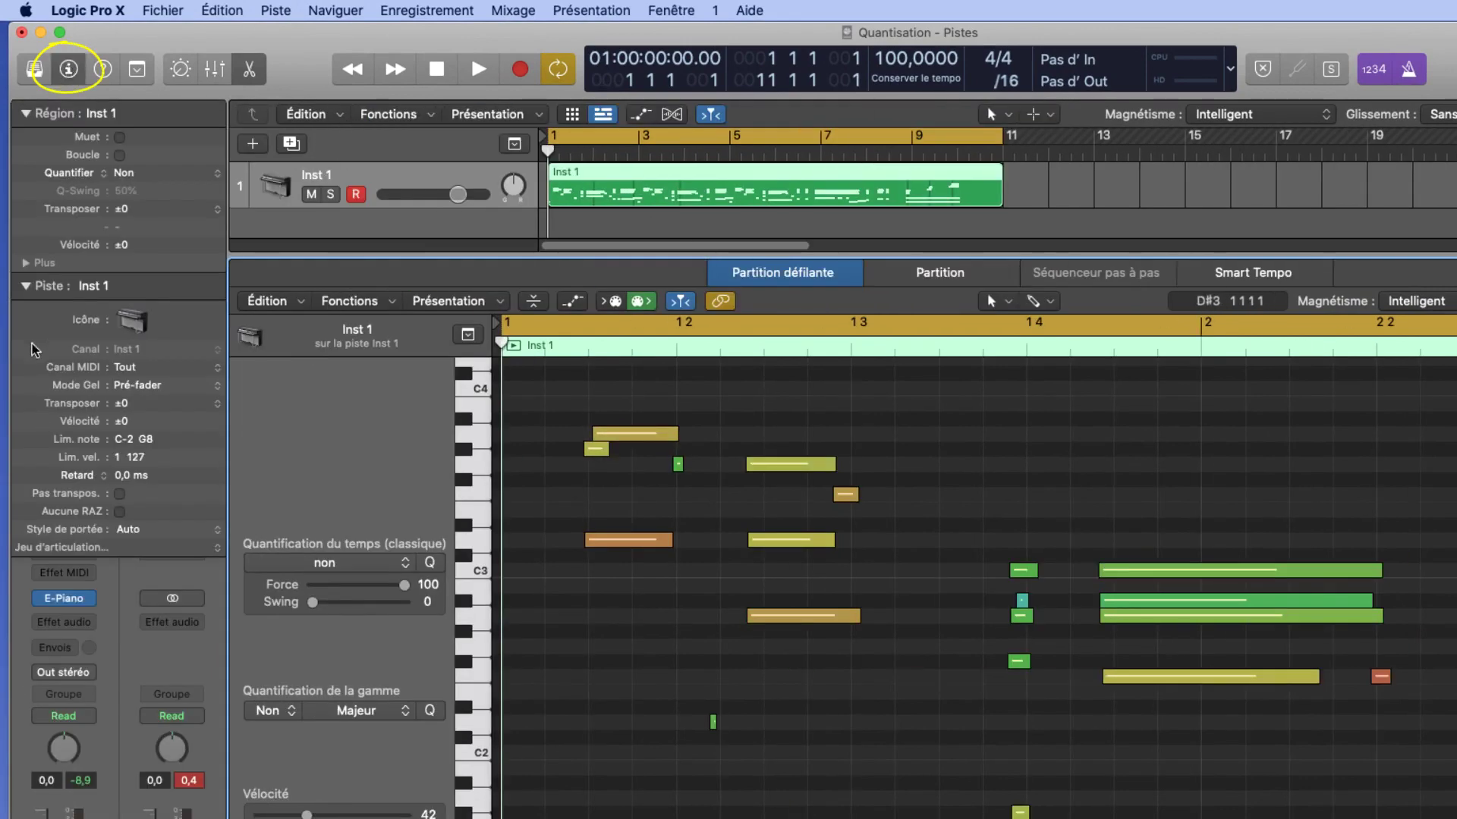
Choose classic quantization (Quantification classique) as the Inst 1 region's quantize mode.
left_click(79, 176)
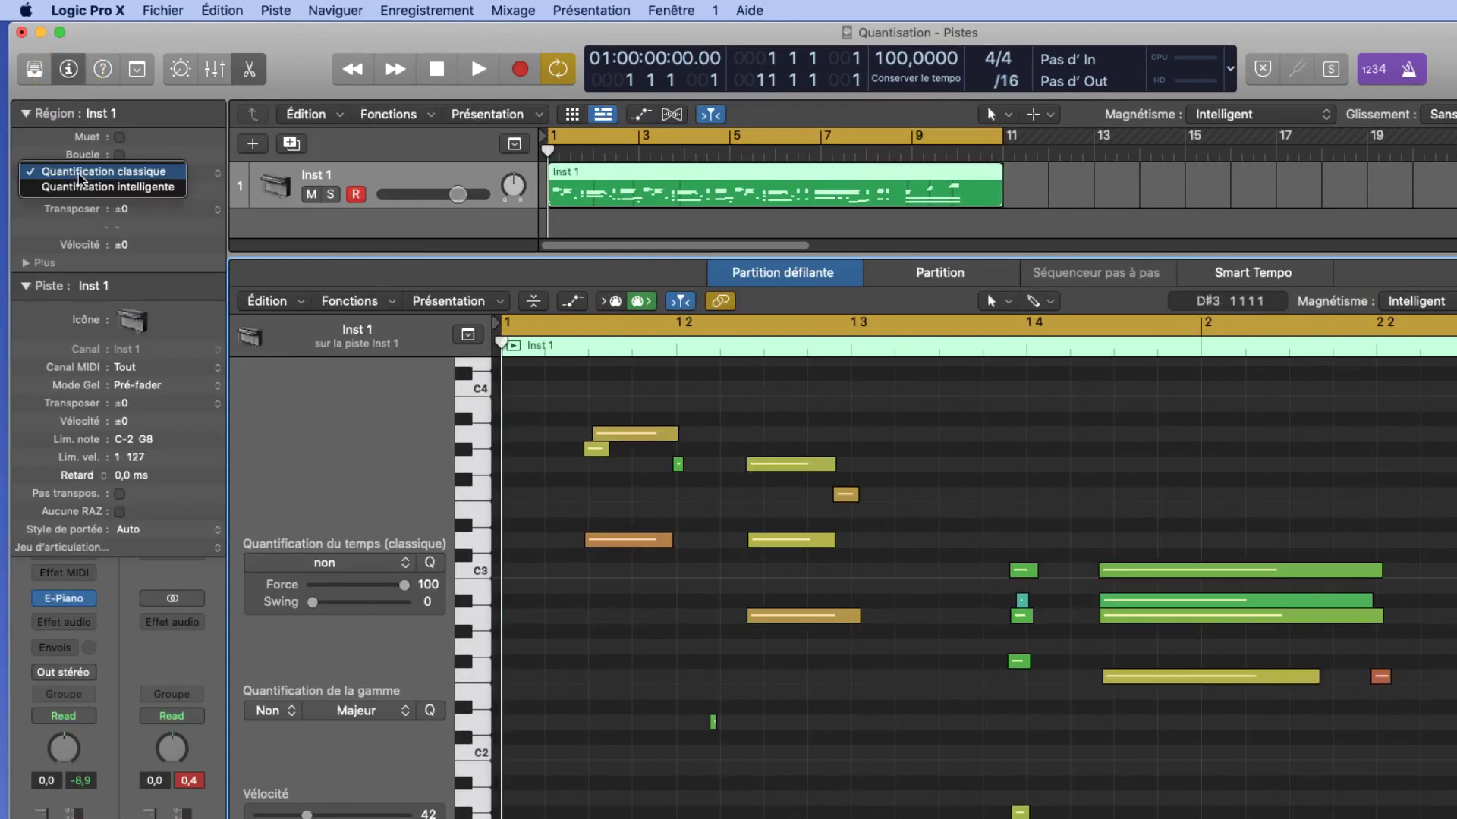
left_click(143, 174)
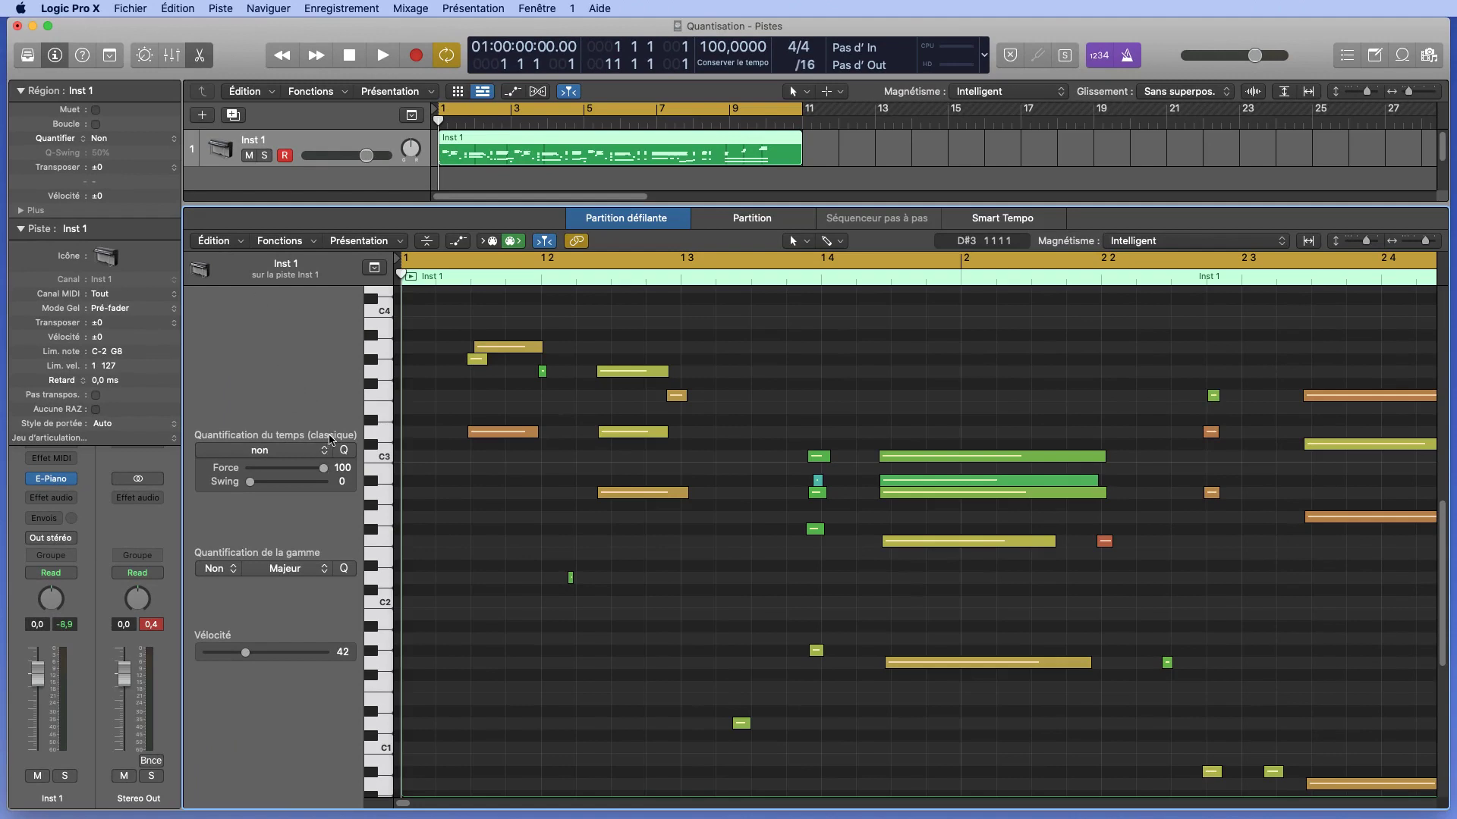
Examine the quantize note values for the region and in the editor, along with the Force and Swing settings.
left_click(163, 141)
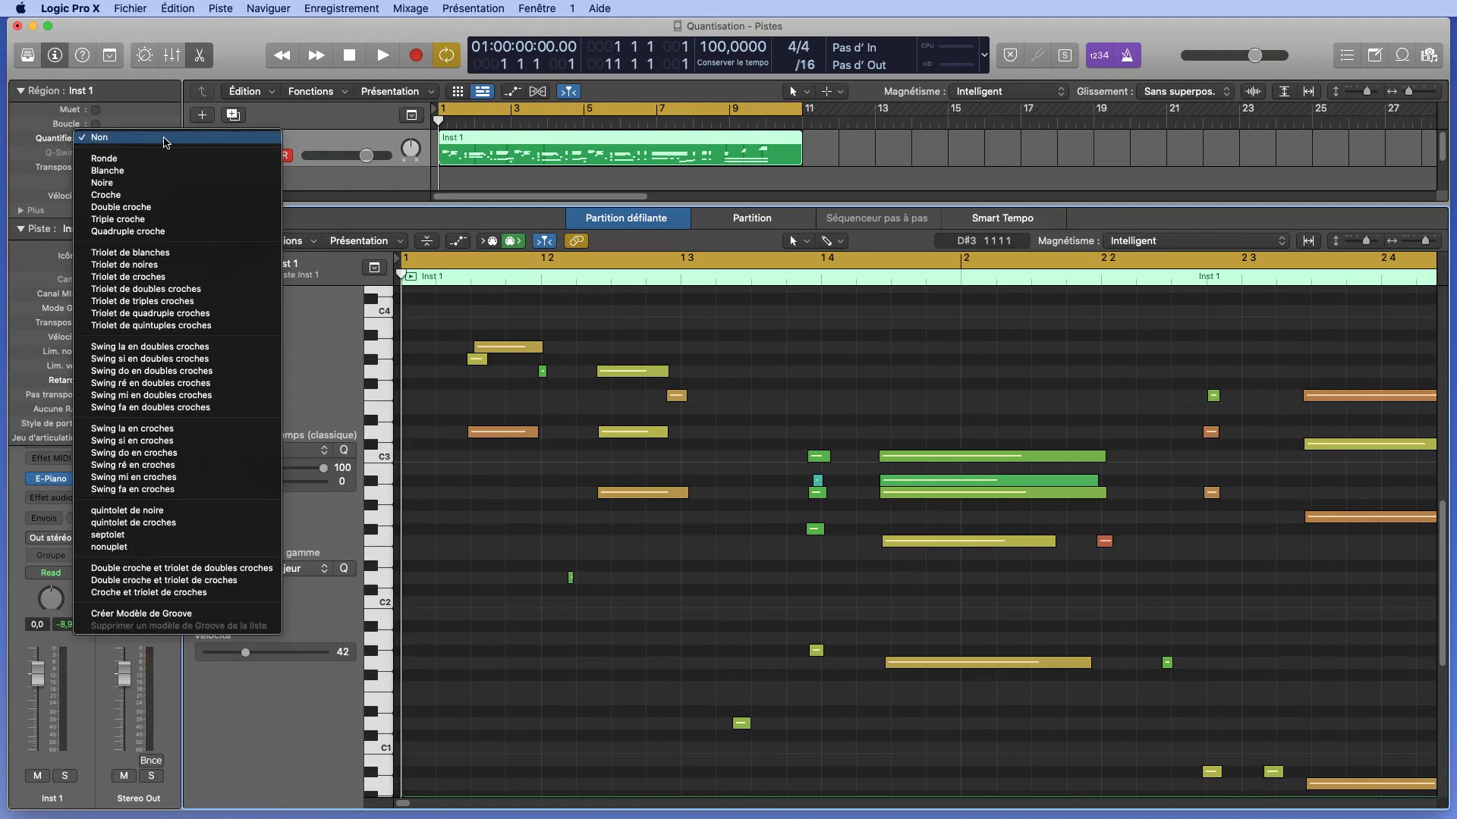
left_click(325, 363)
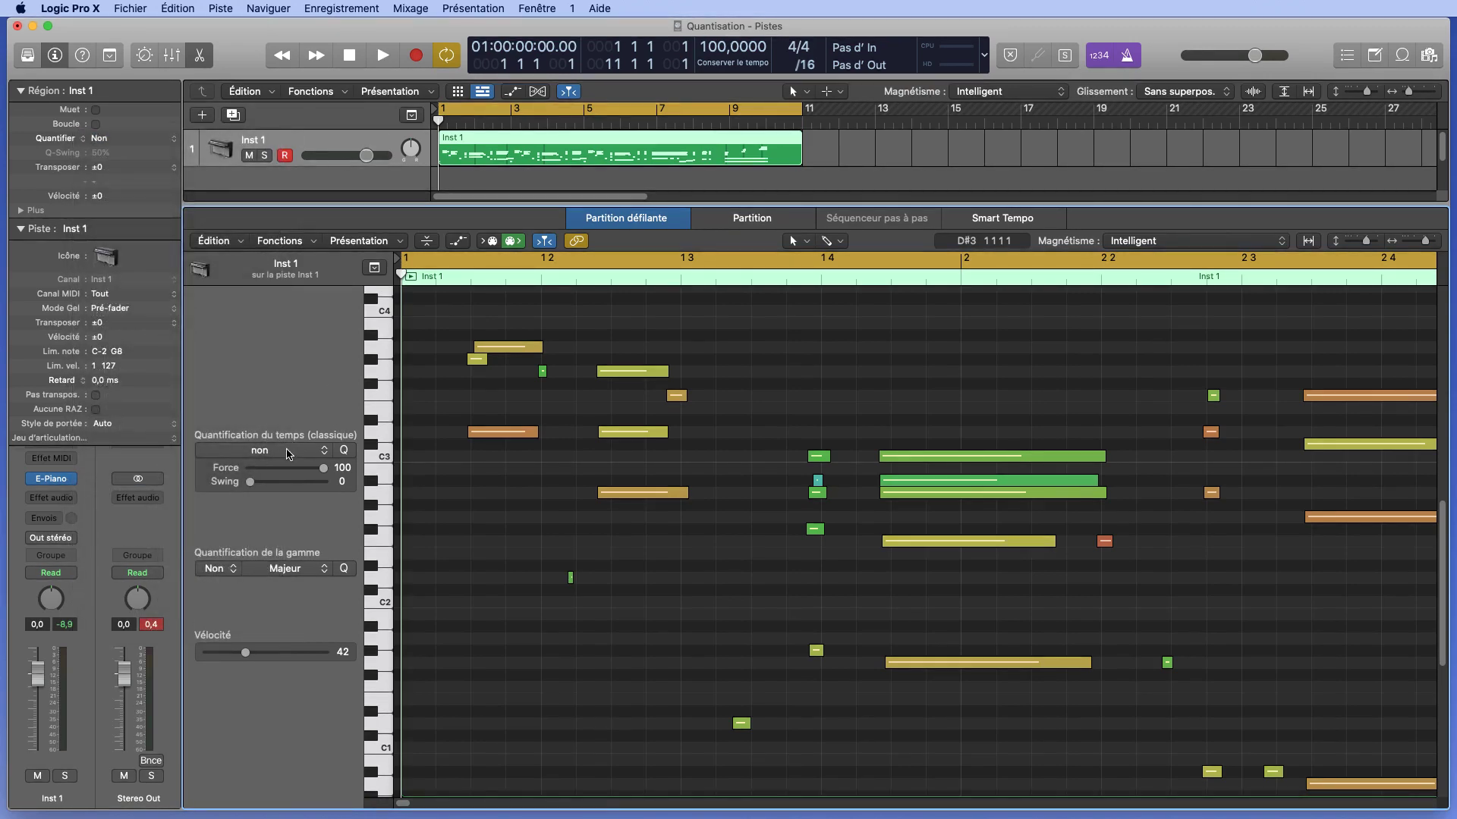
left_click(294, 451)
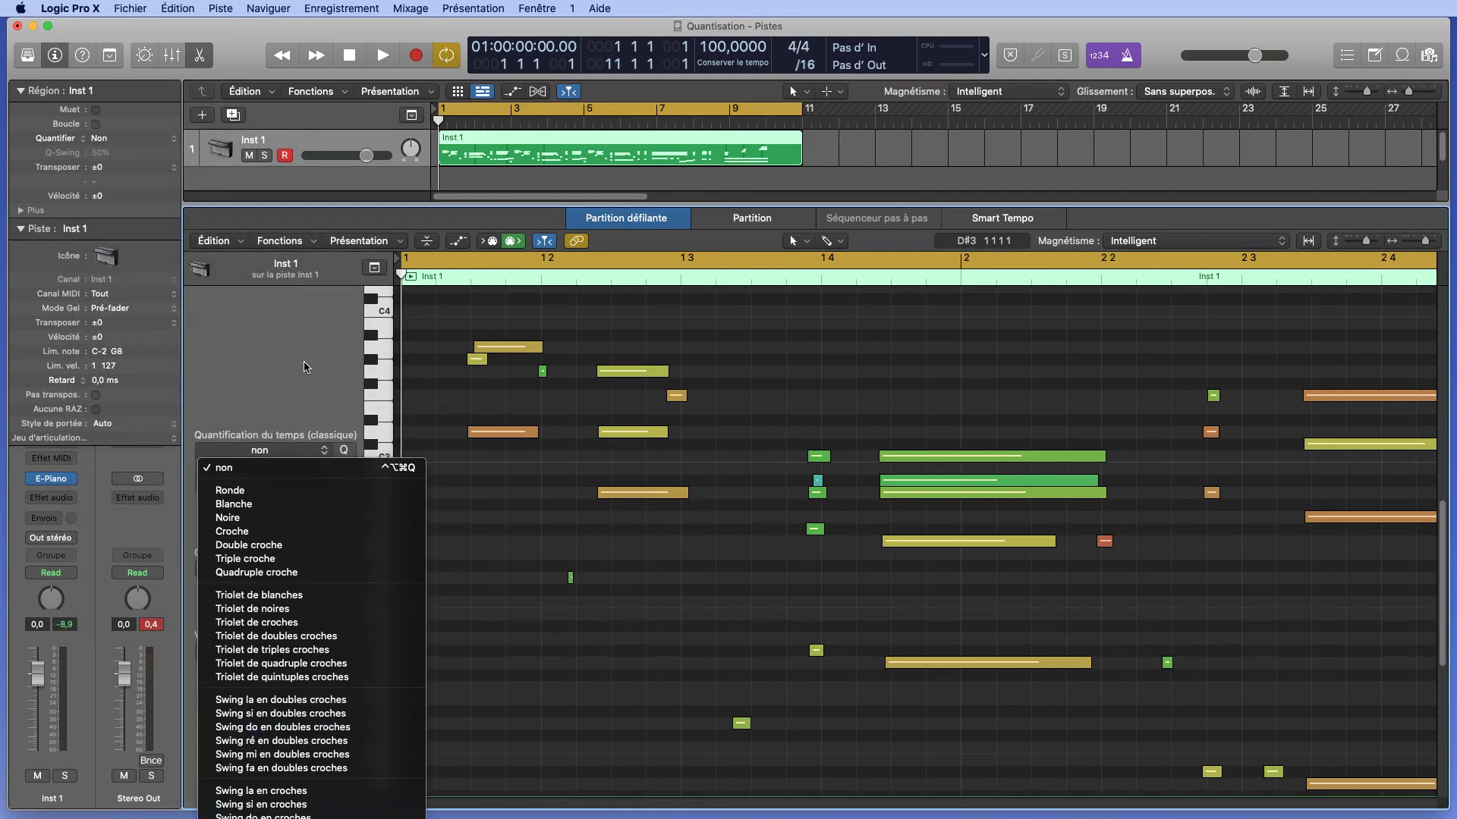
left_click(977, 426)
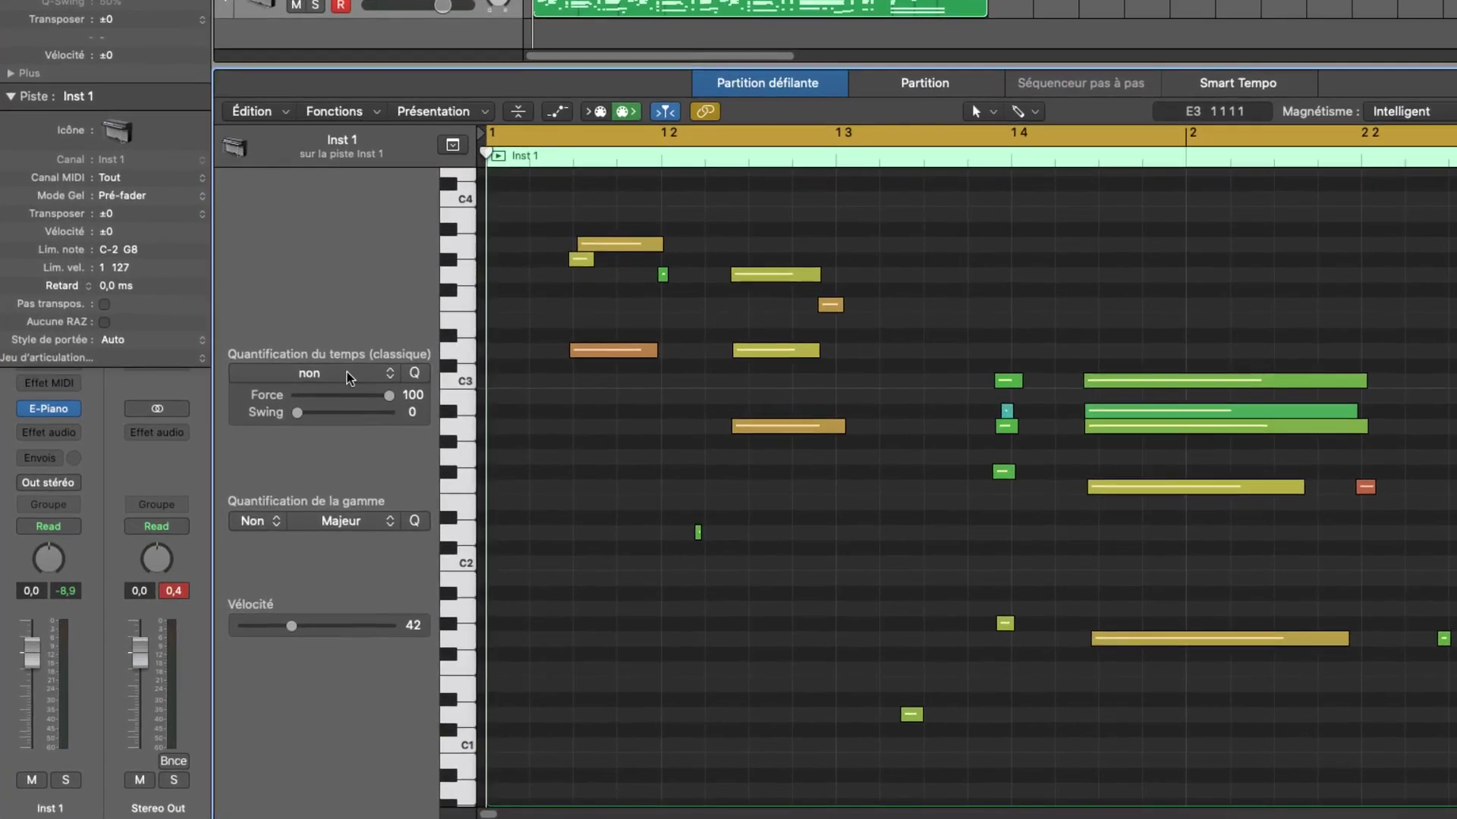
left_click(290, 450)
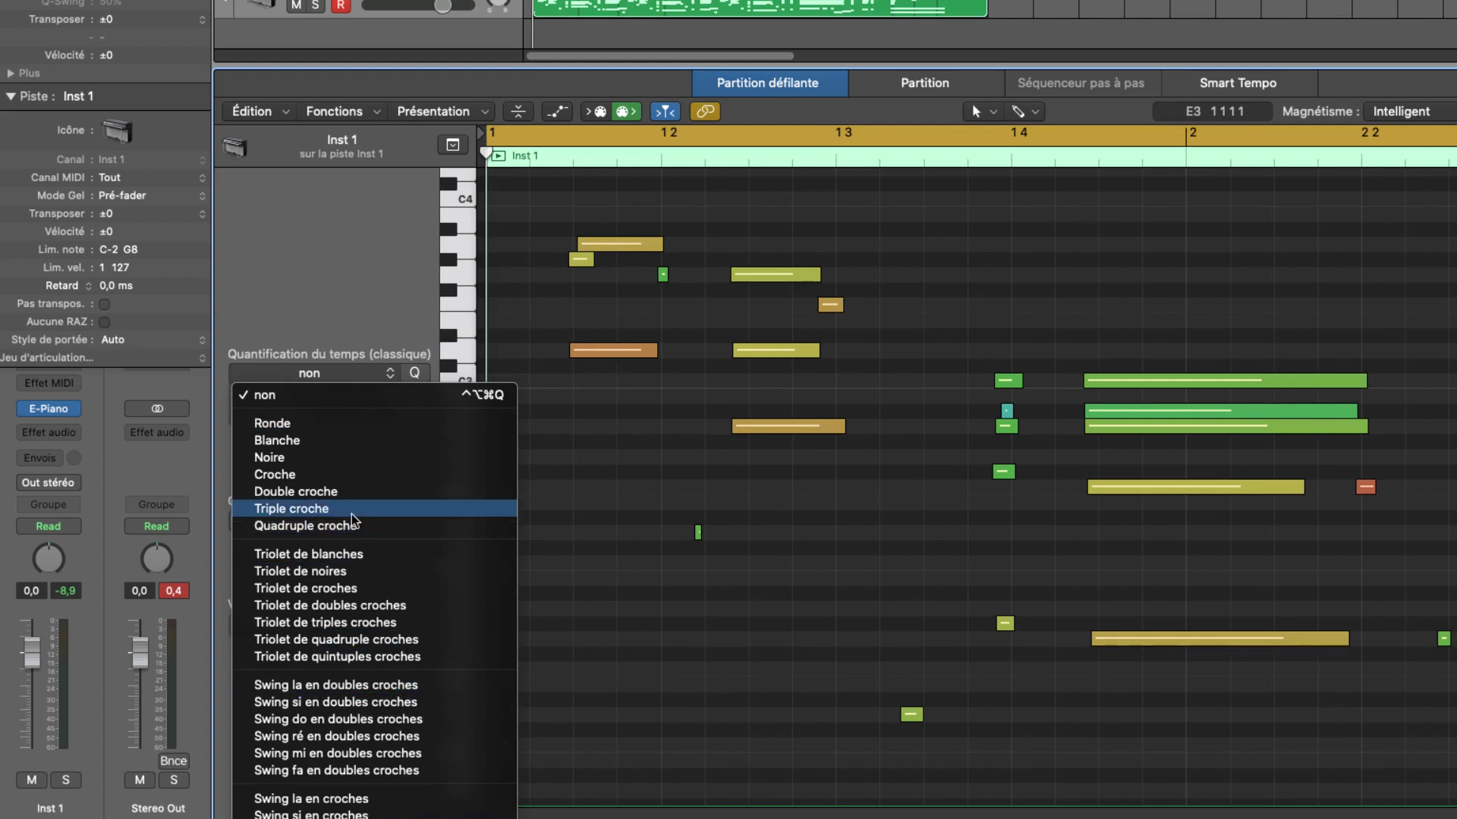
left_click(380, 262)
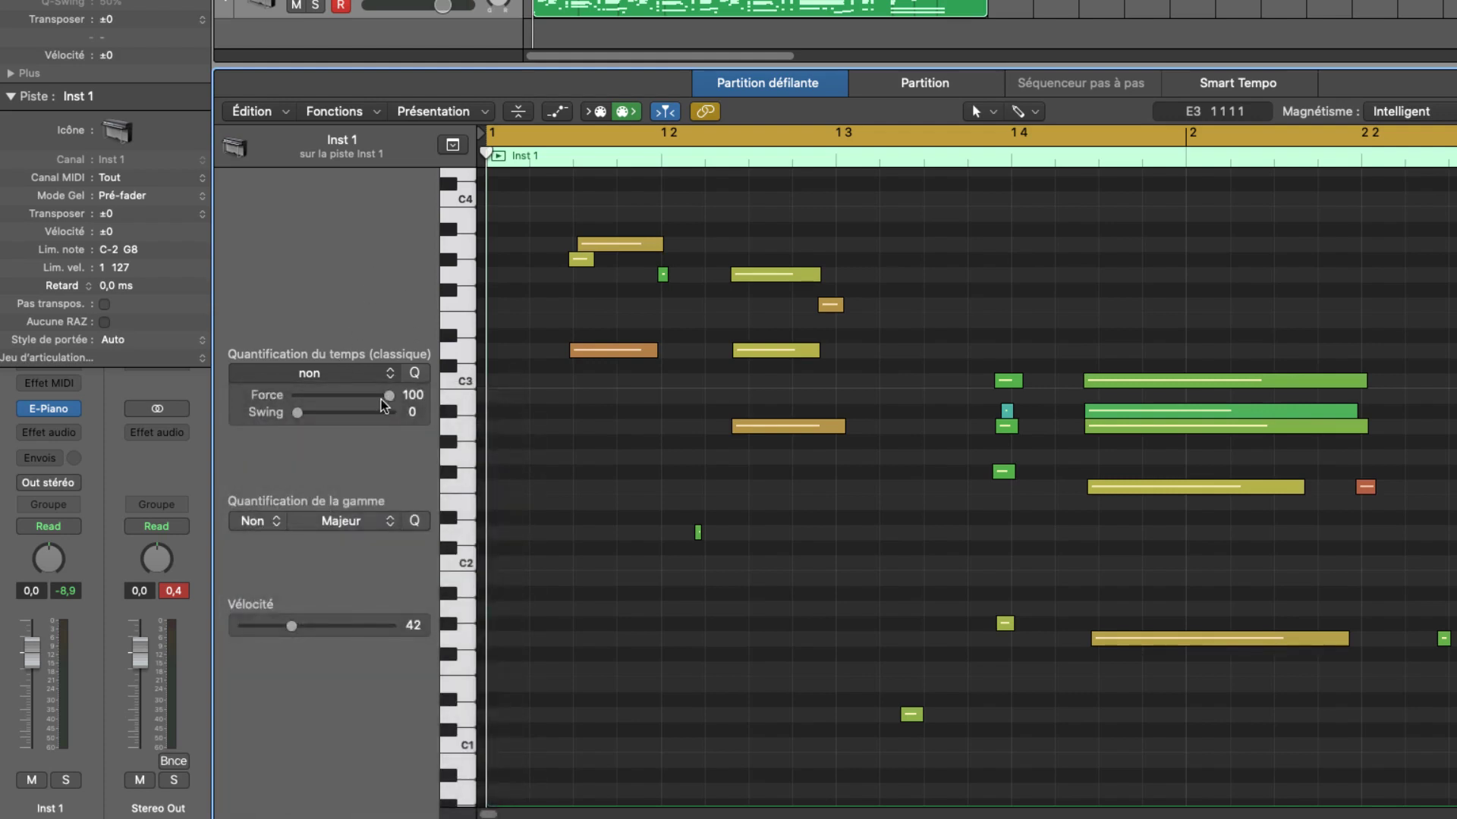
left_click_drag(389, 402, 435, 395)
mouse_move(300, 415)
left_mouse_down()
mouse_move(354, 416)
mouse_move(298, 416)
left_mouse_up()
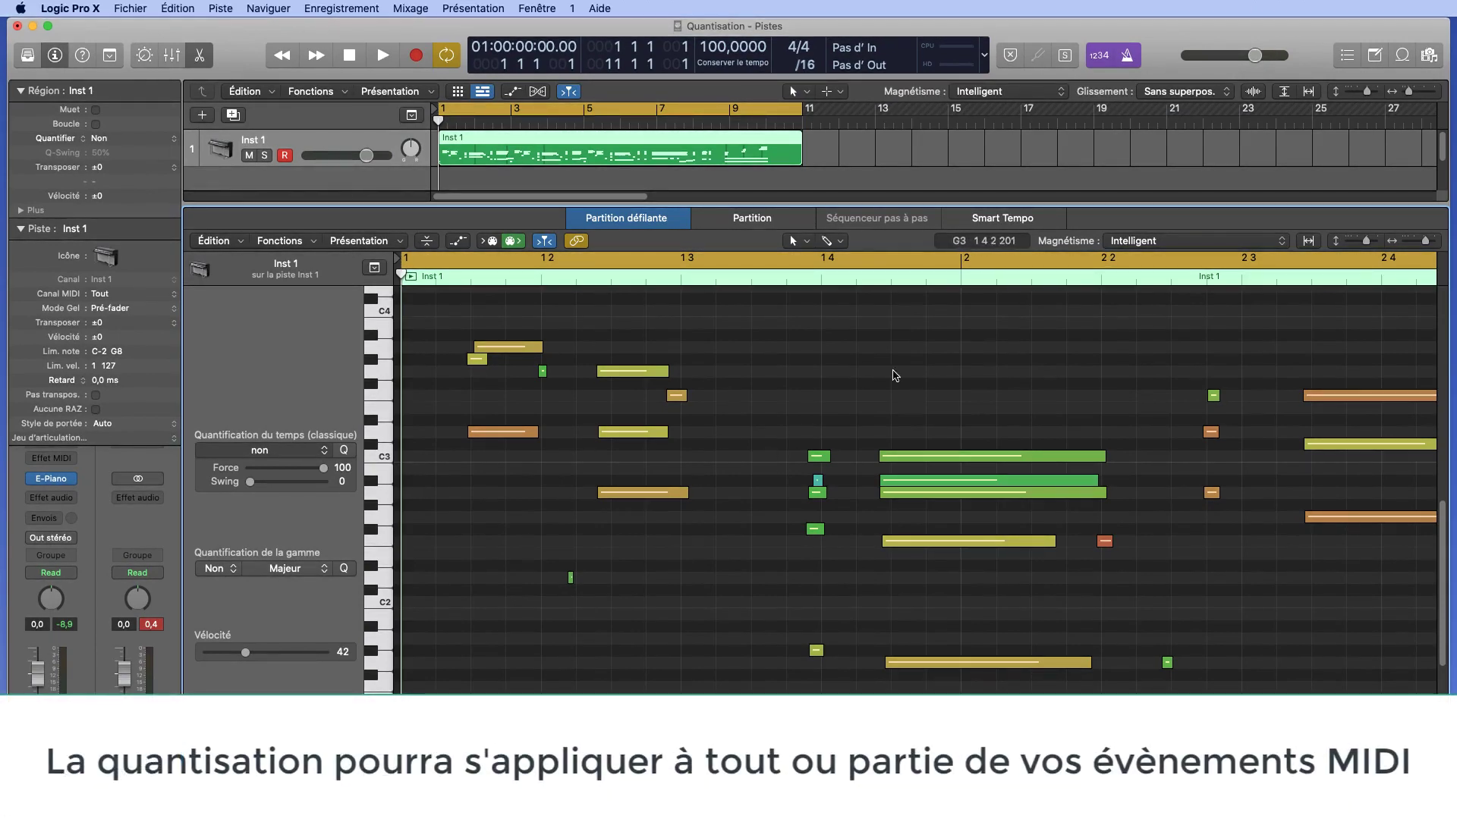
Select all notes in the region, then only the upper melody notes in the first beats of bar 1.
key("super+a")
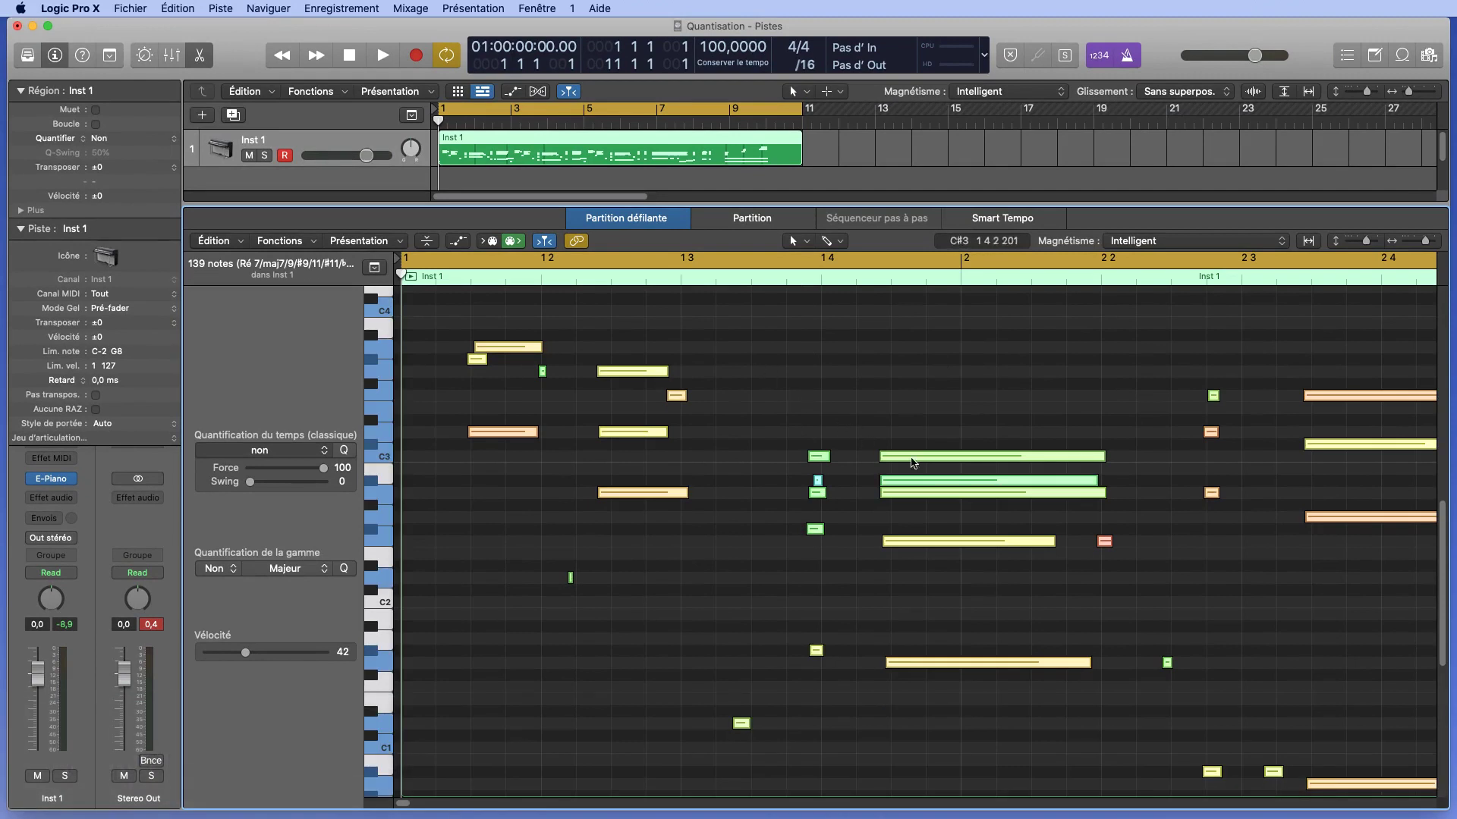
left_click(1008, 517)
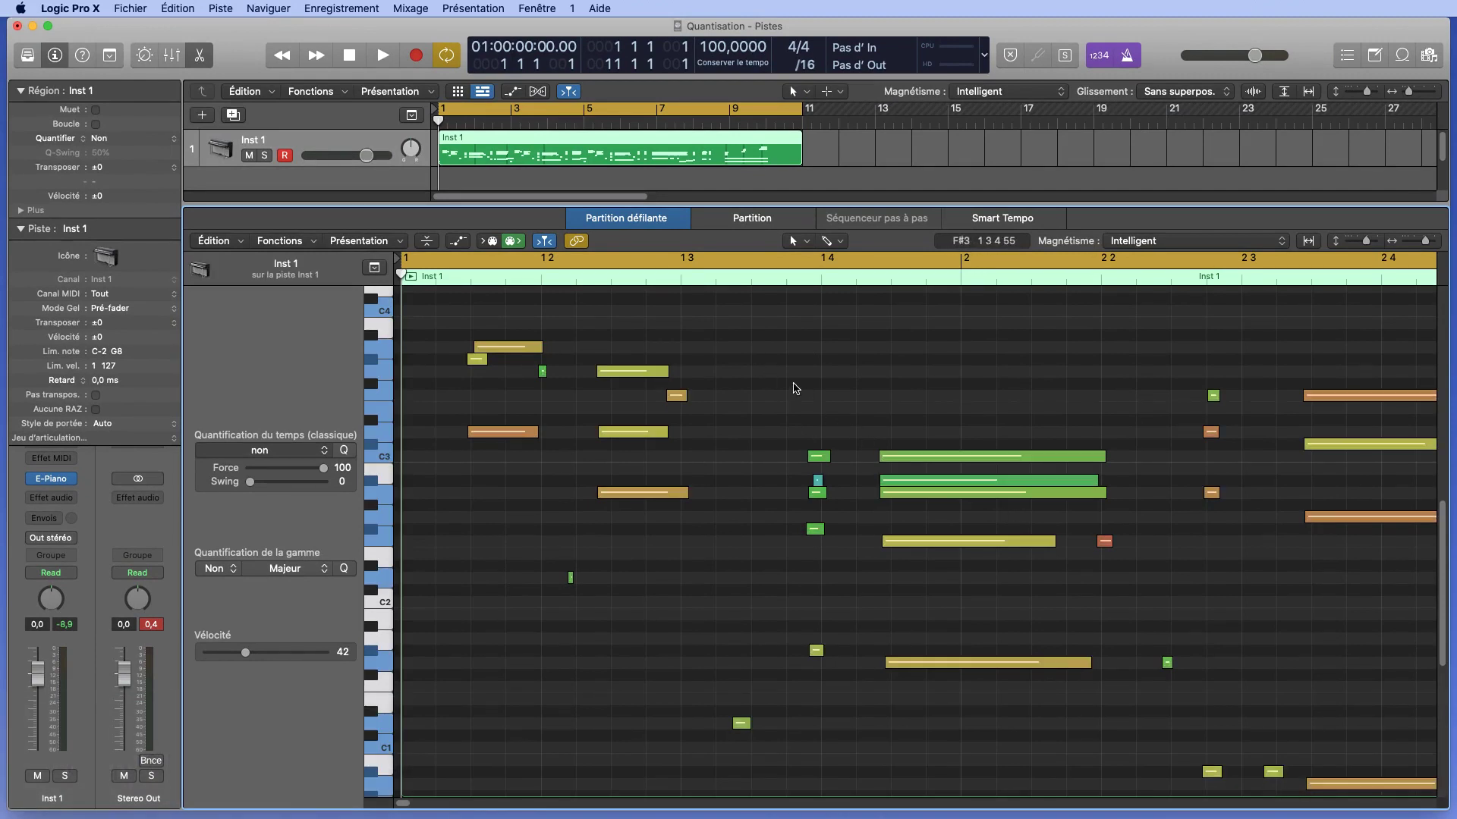
left_click_drag(1095, 320, 469, 414)
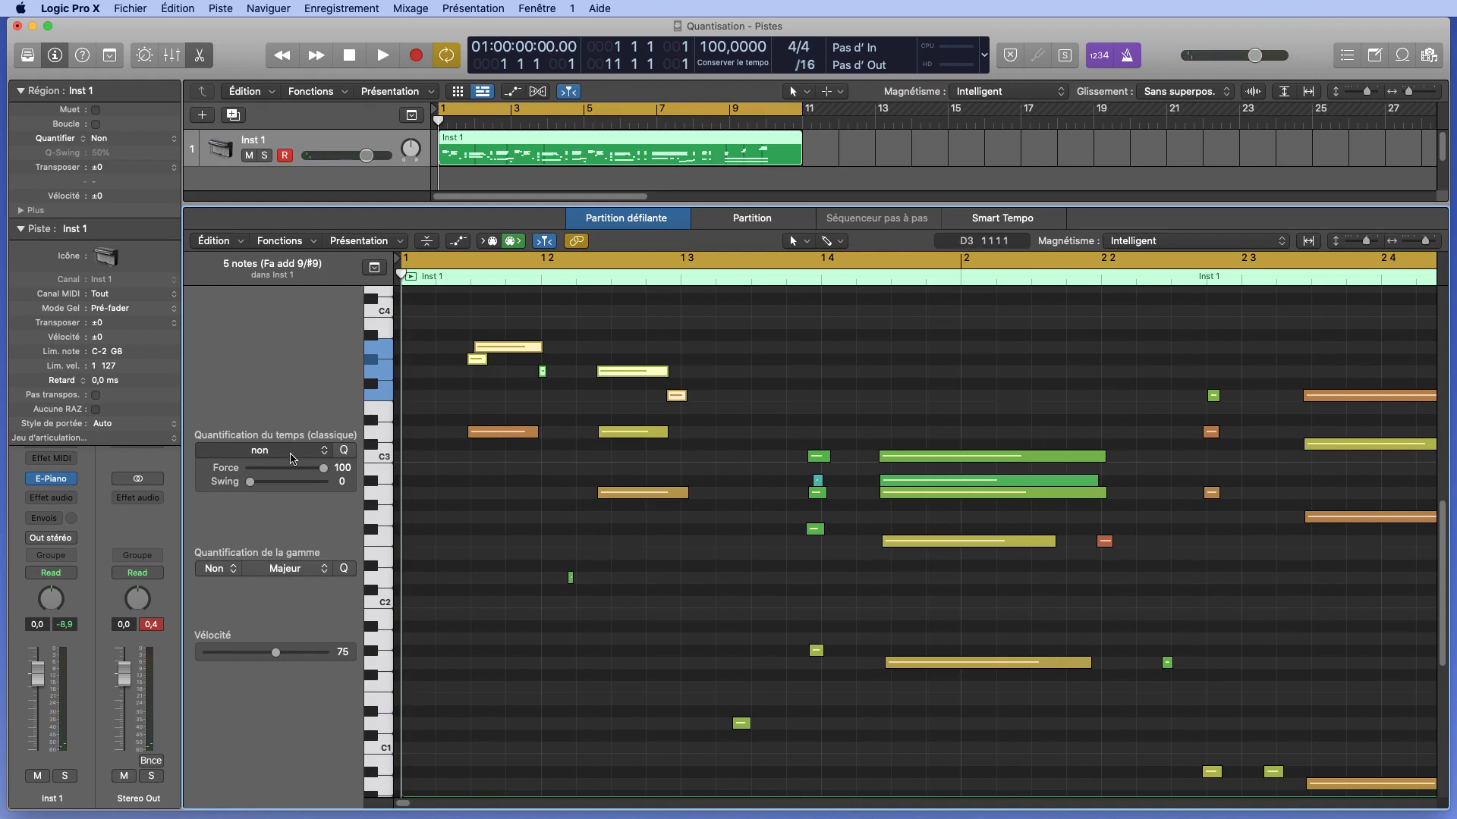
Look through the editor's time quantize values and the region's classic and smart quantization modes.
left_click(290, 453)
left_click(282, 379)
left_click(77, 139)
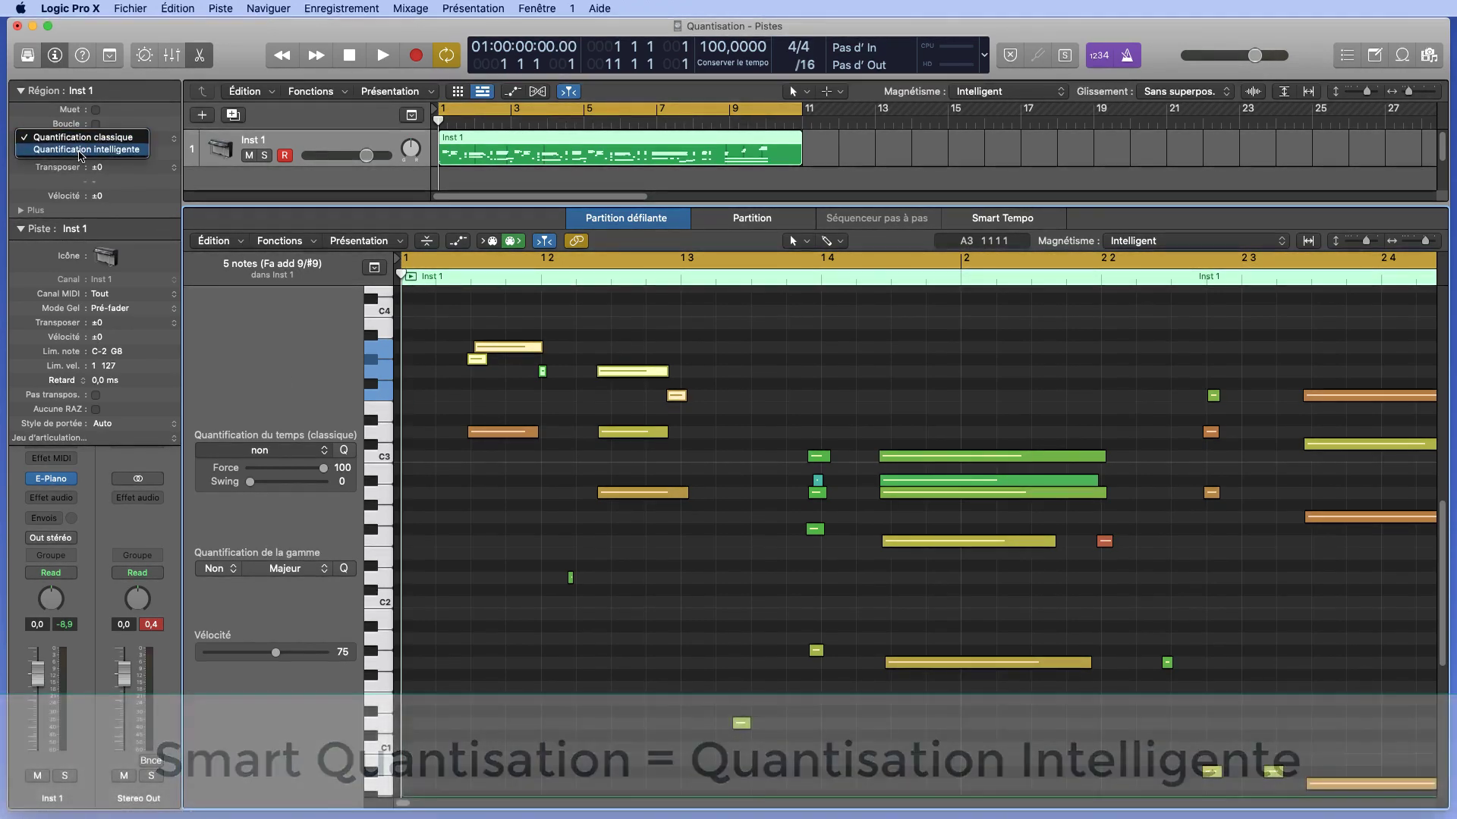
left_click(508, 575)
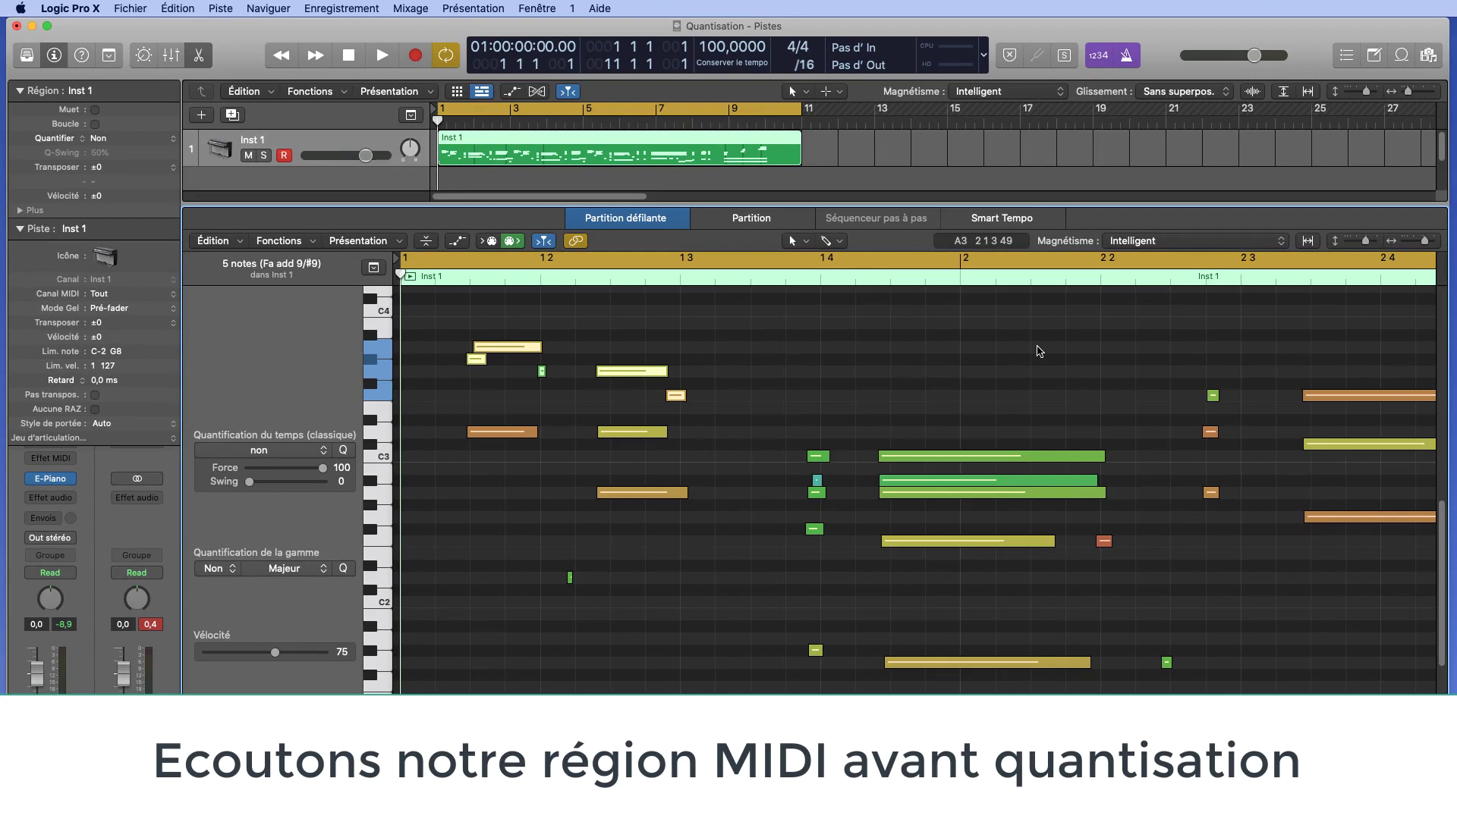
Play the unquantized region from the start to hear its timing, and stop playback.
left_click(383, 56)
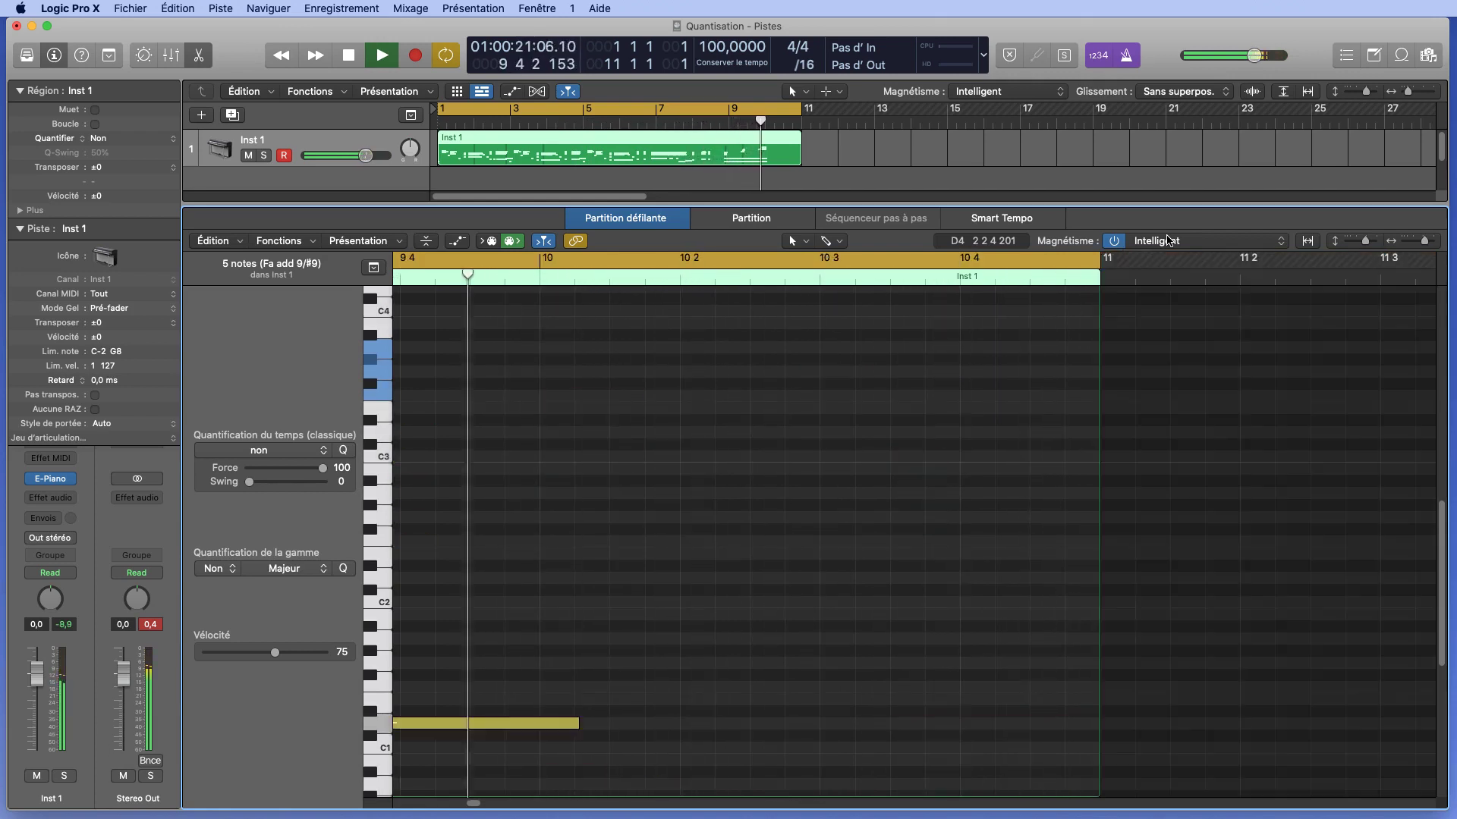
left_click(350, 59)
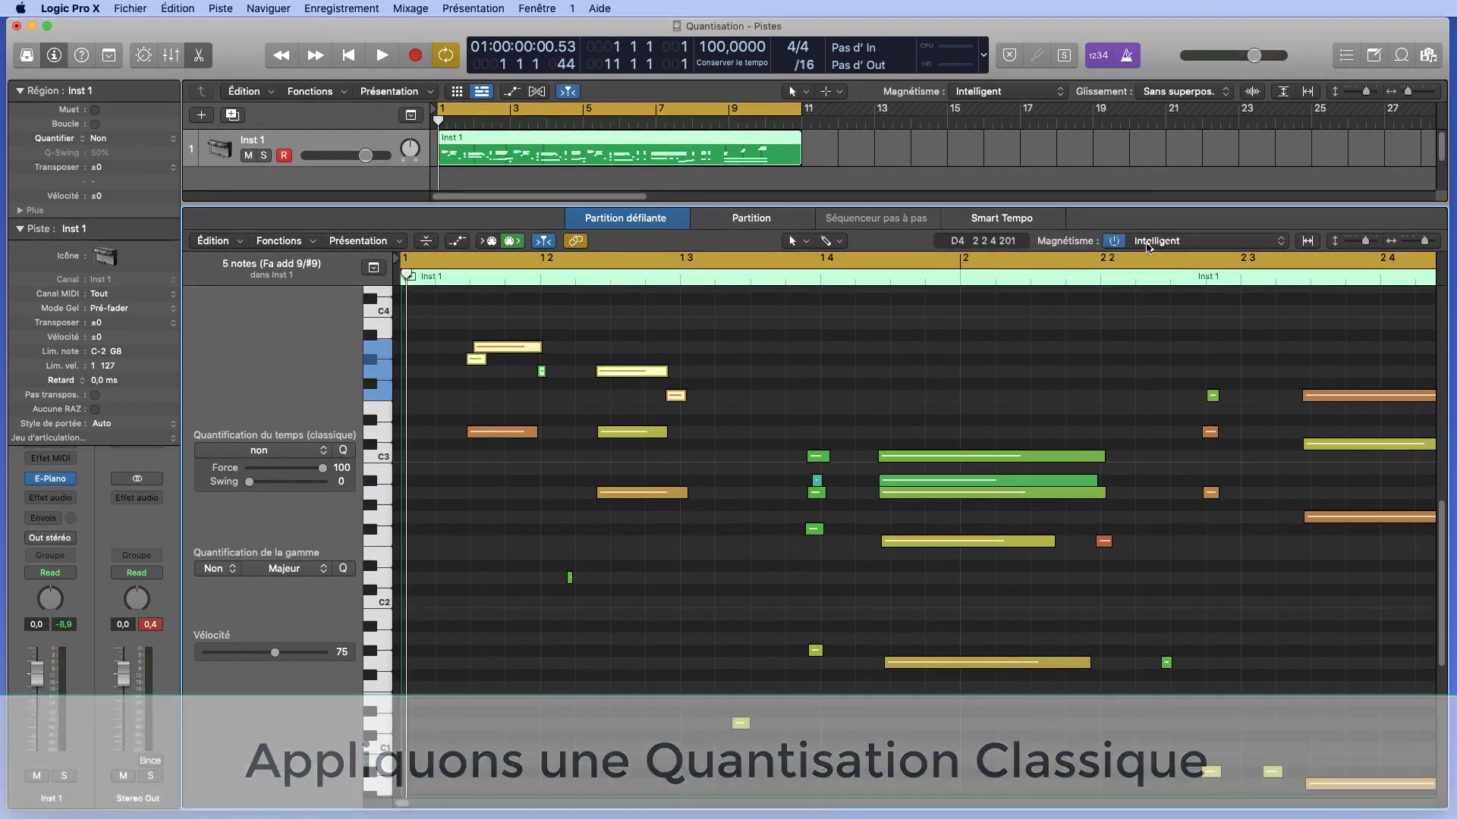
Select all notes in the region and apply classic time quantization at Double croche.
left_click(766, 536)
key("super+a")
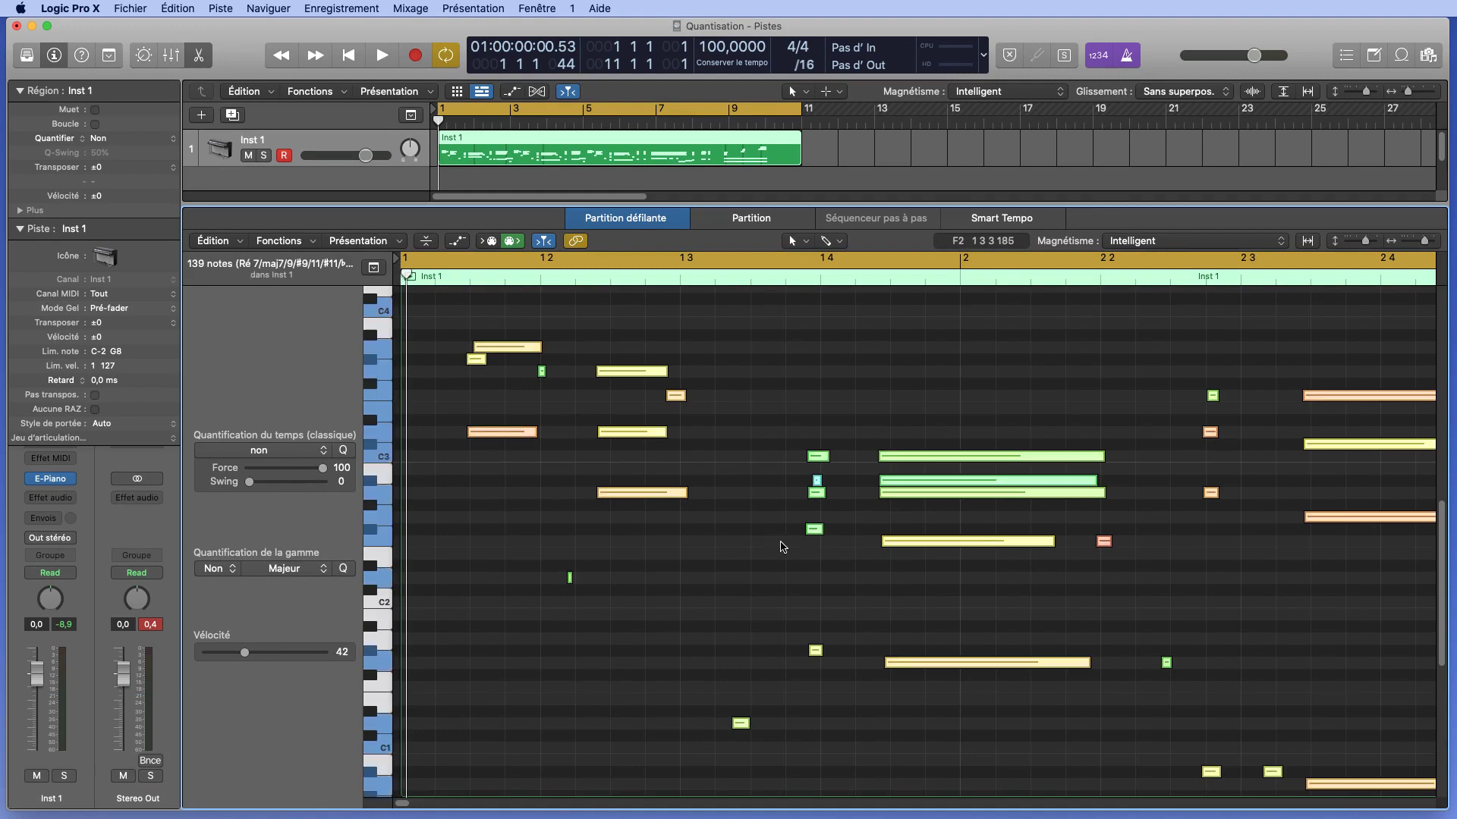
left_click(276, 453)
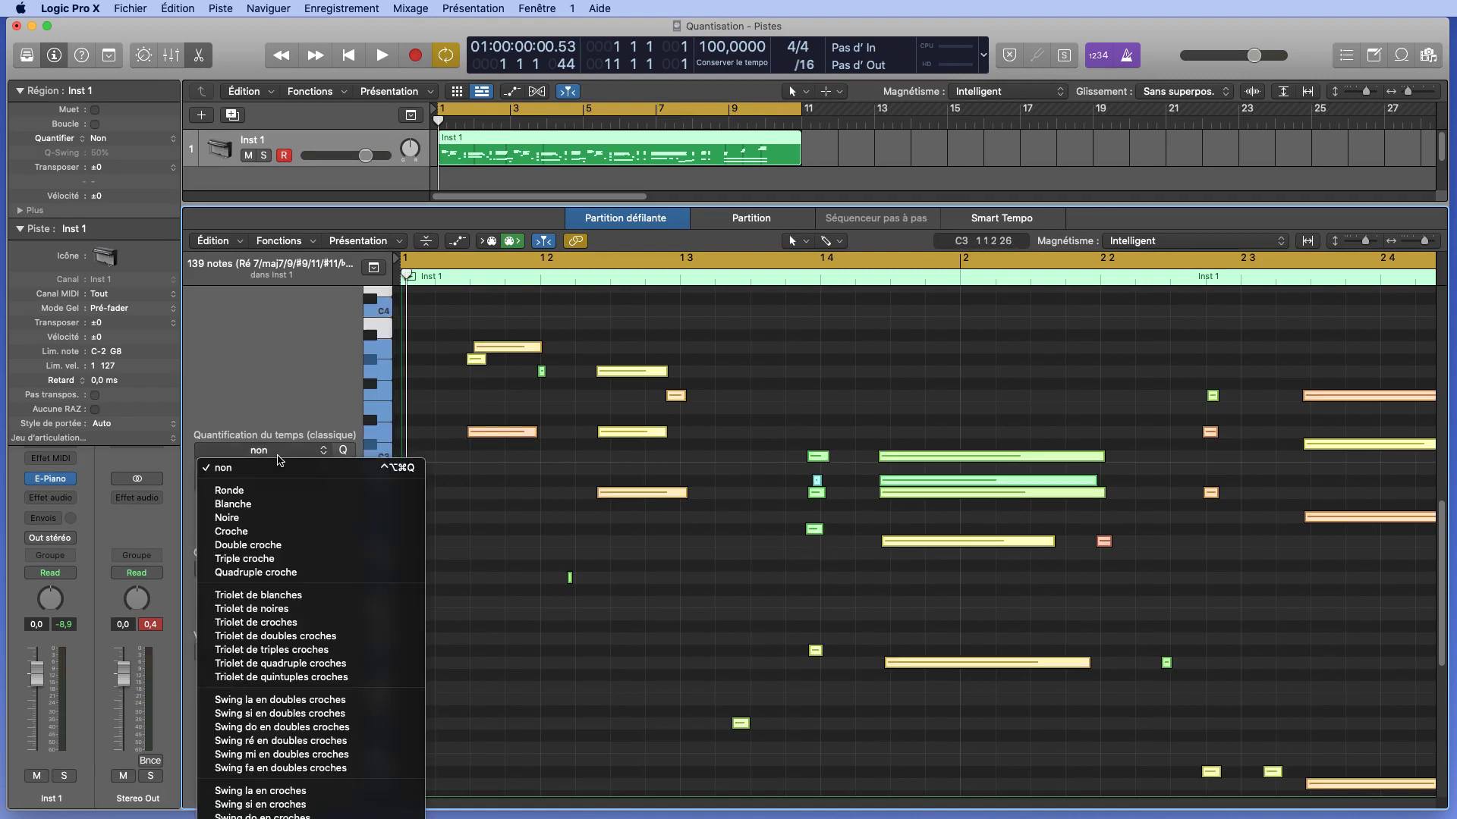
left_click(302, 547)
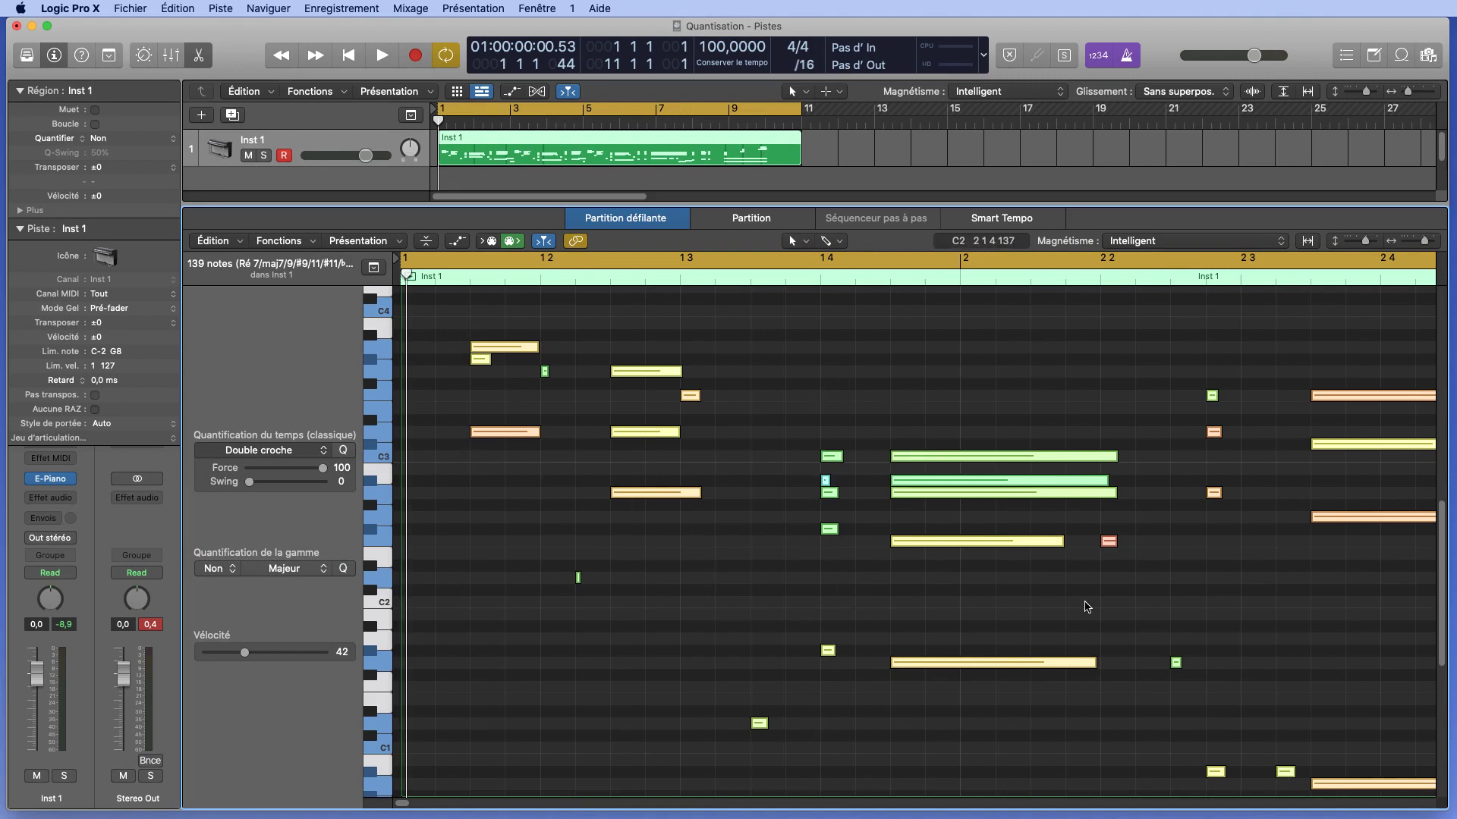
Play the region quantized at Double croche from the start and stop playback near its end.
left_click(350, 57)
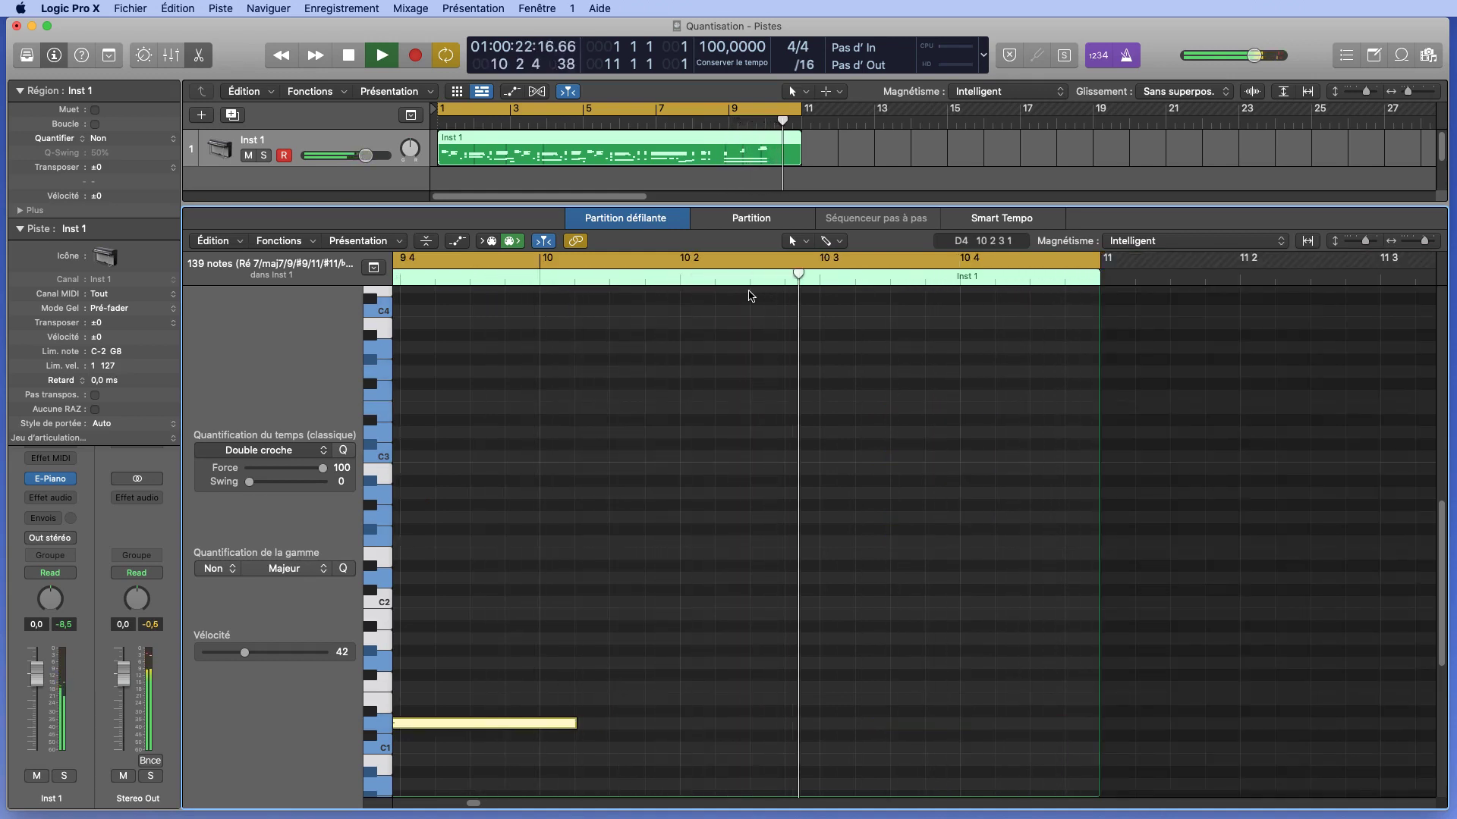
key("space")
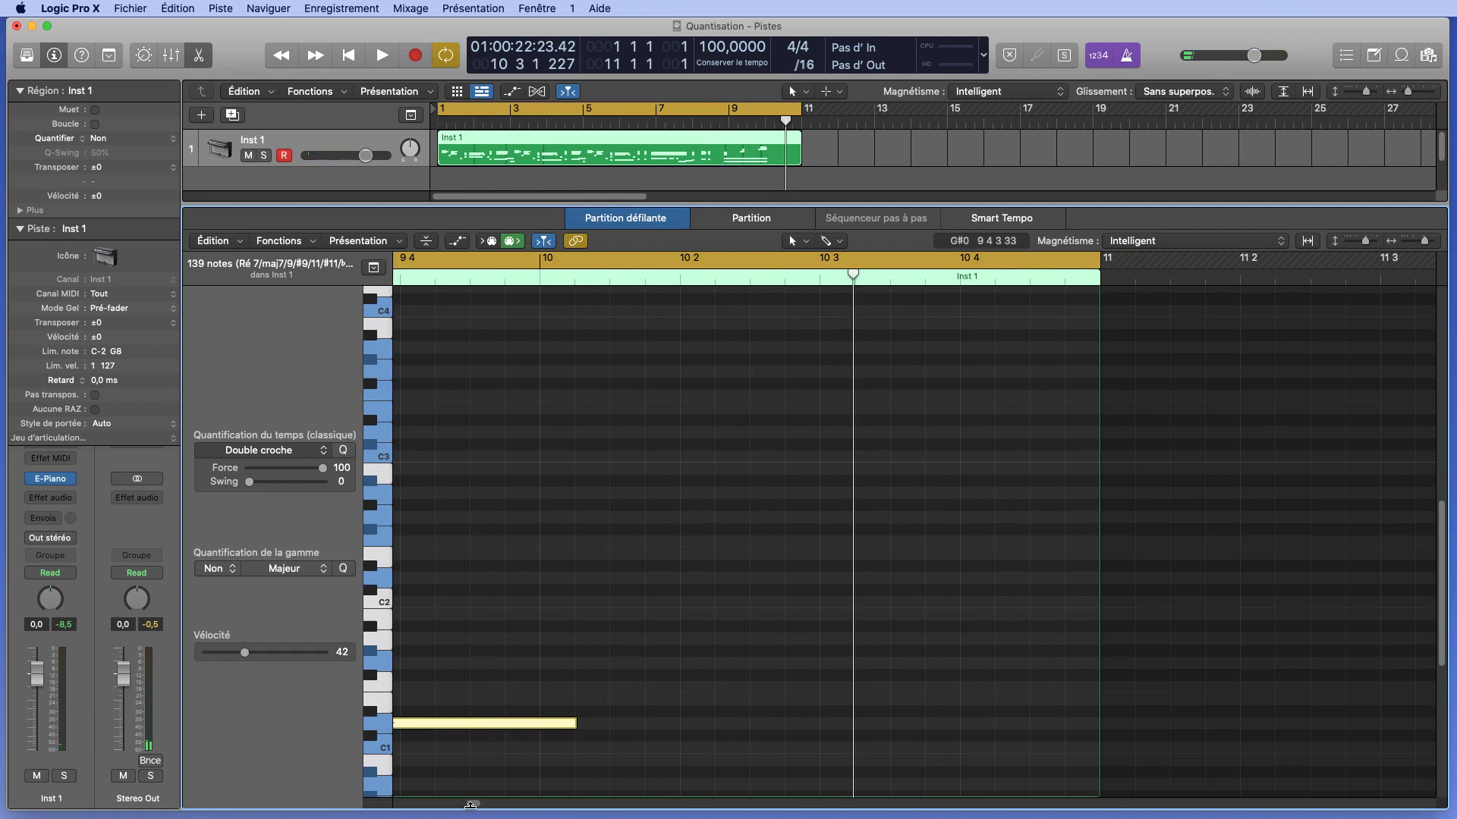
Play the final chords from bar 9 beat 2 to hear how classic quantization affected them.
scroll(1019, 613, "left", 10)
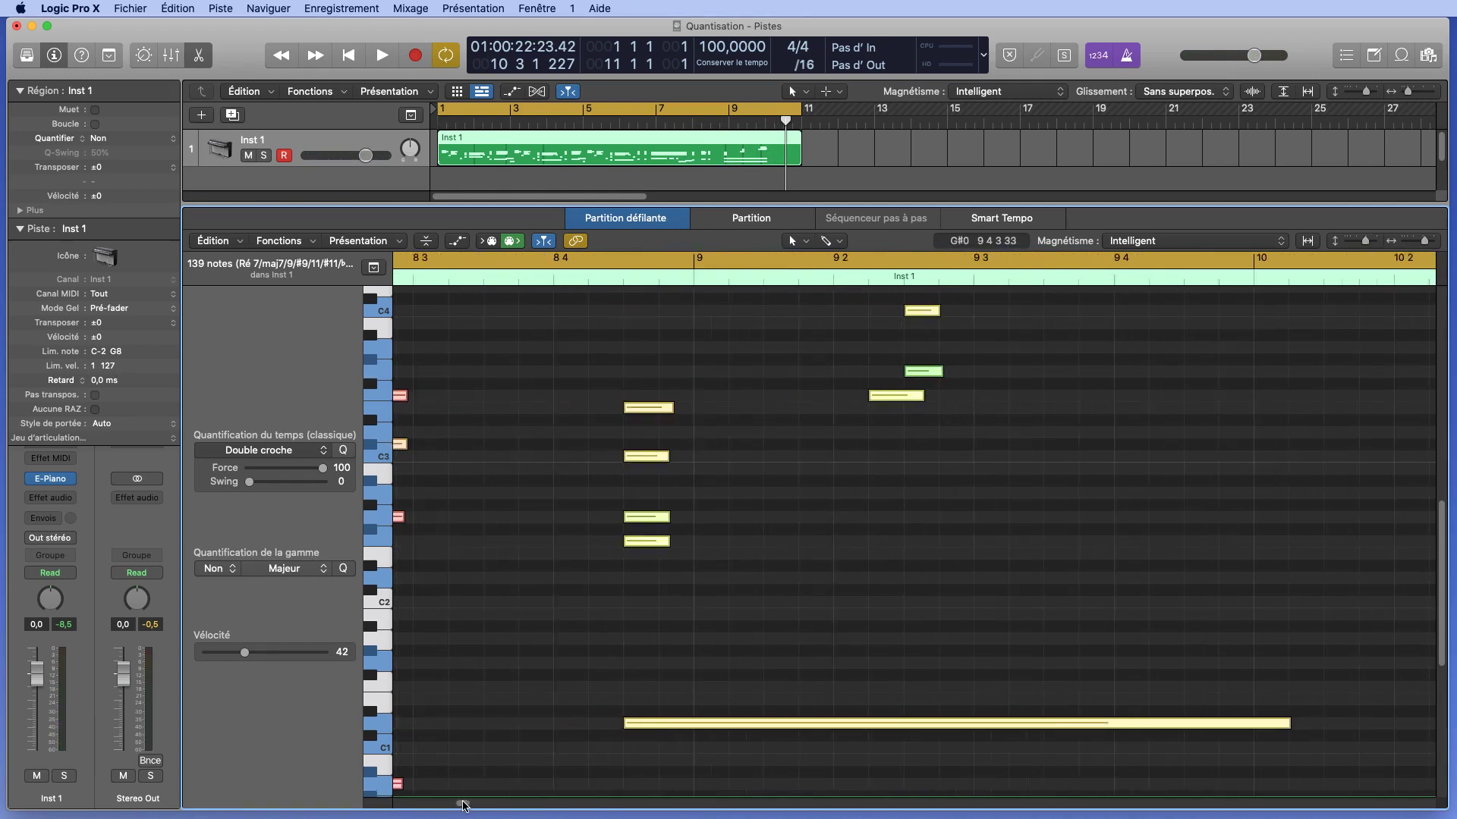
scroll(1019, 613, "up", 10)
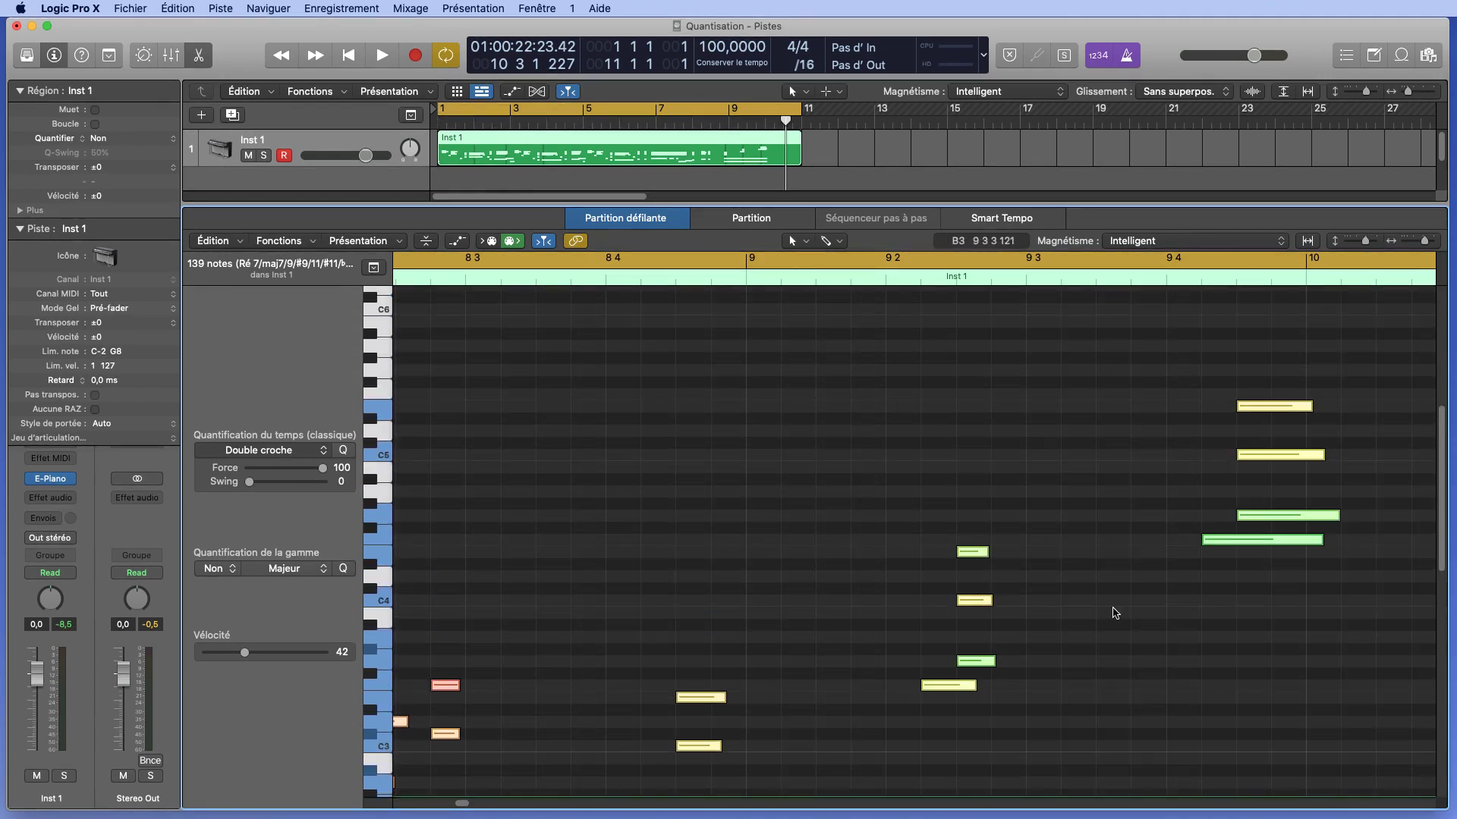
left_click(896, 281)
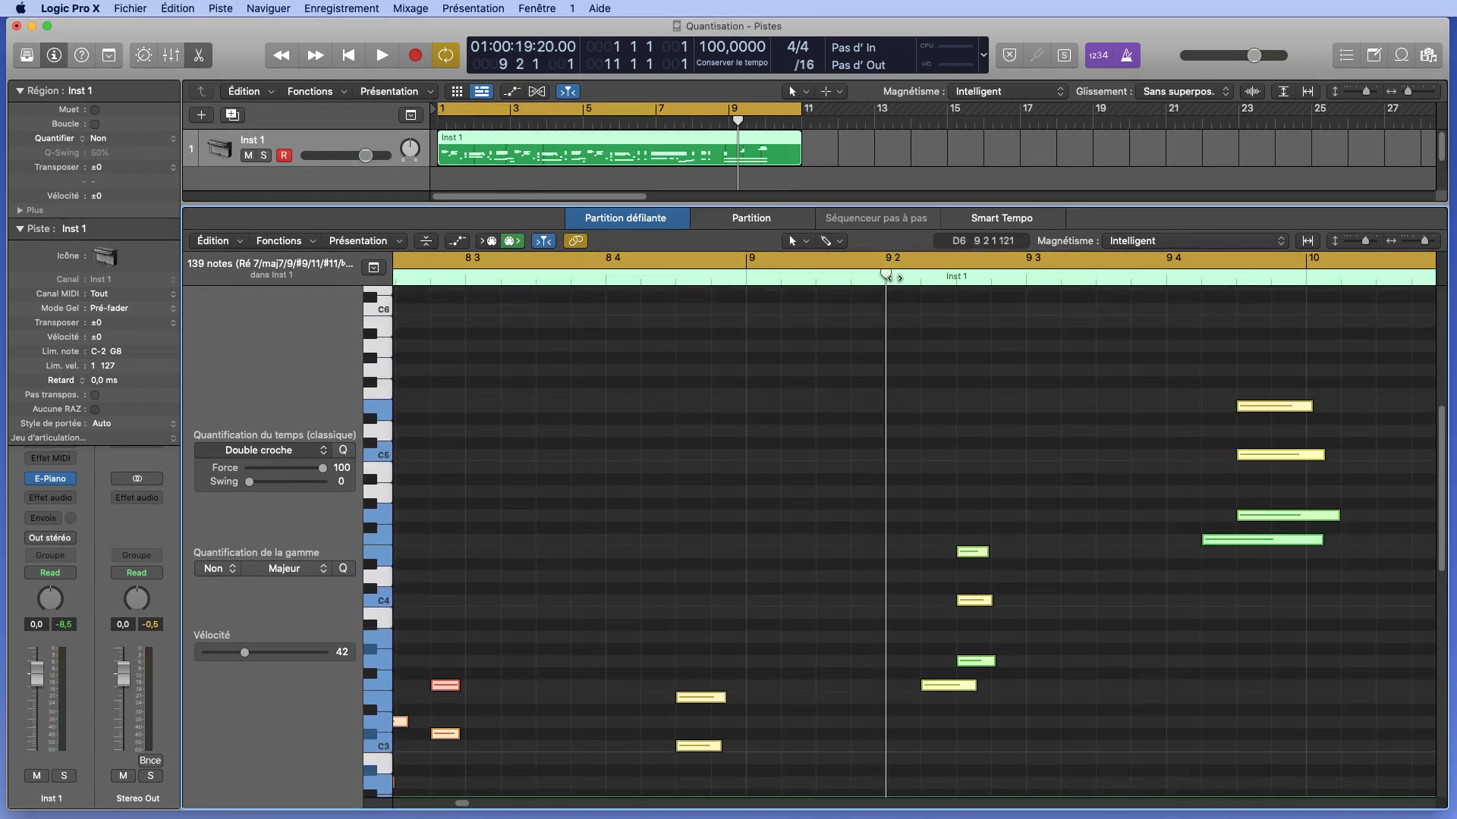
key("space")
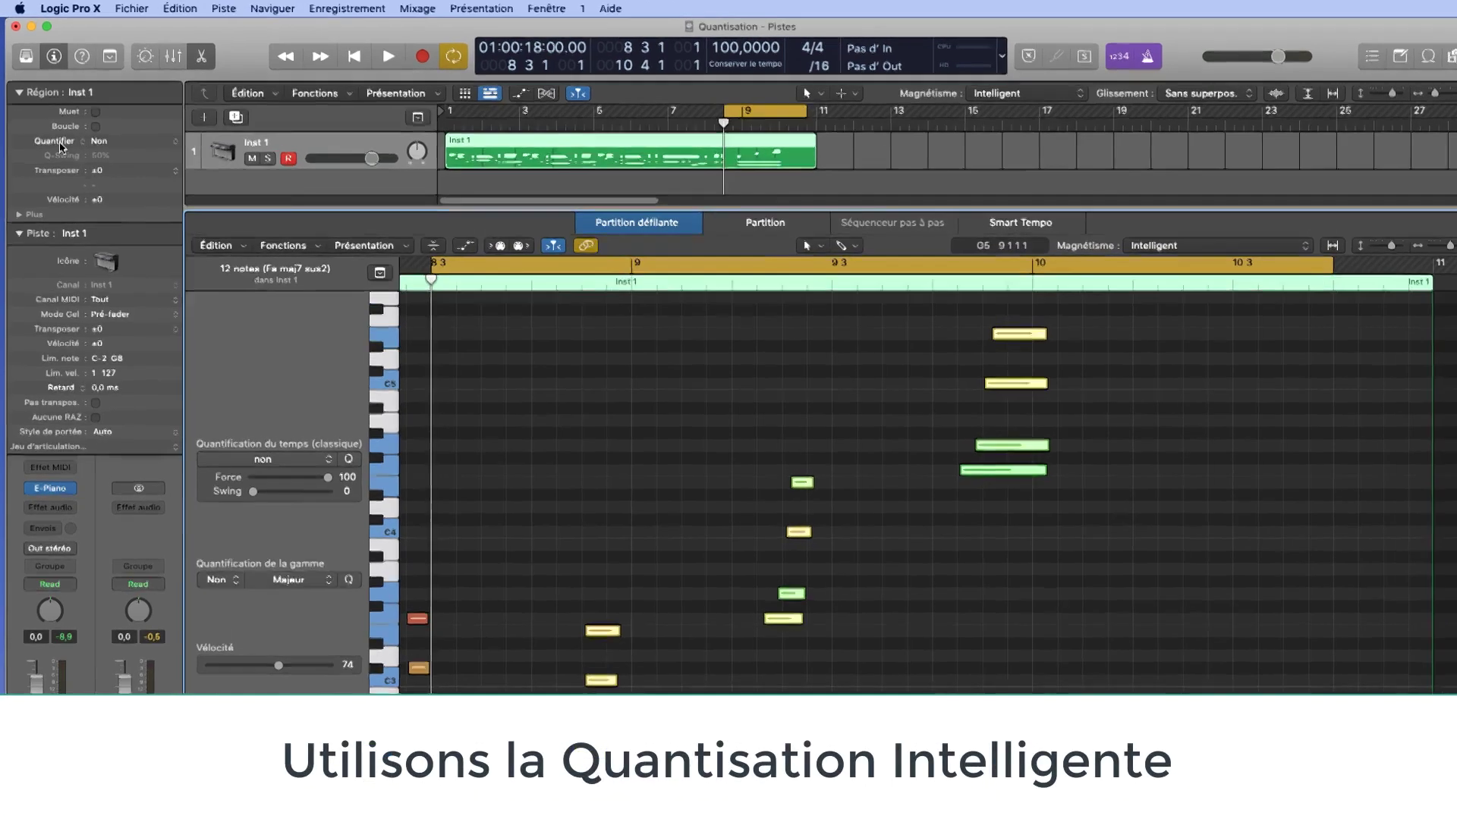
Switch the region to smart quantization (Quantification intelligente) and view its available note values.
left_click(62, 140)
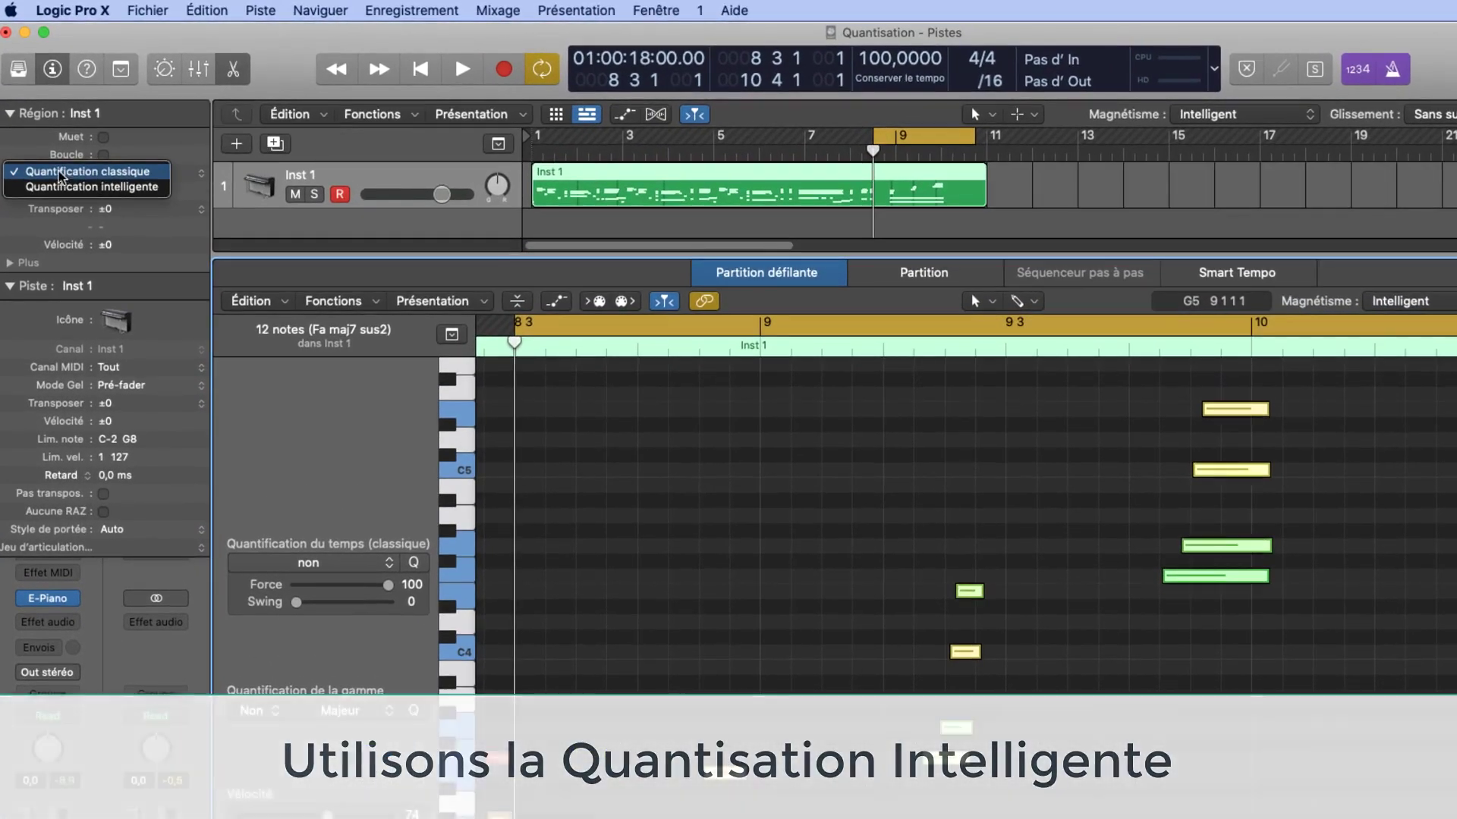
left_click(65, 188)
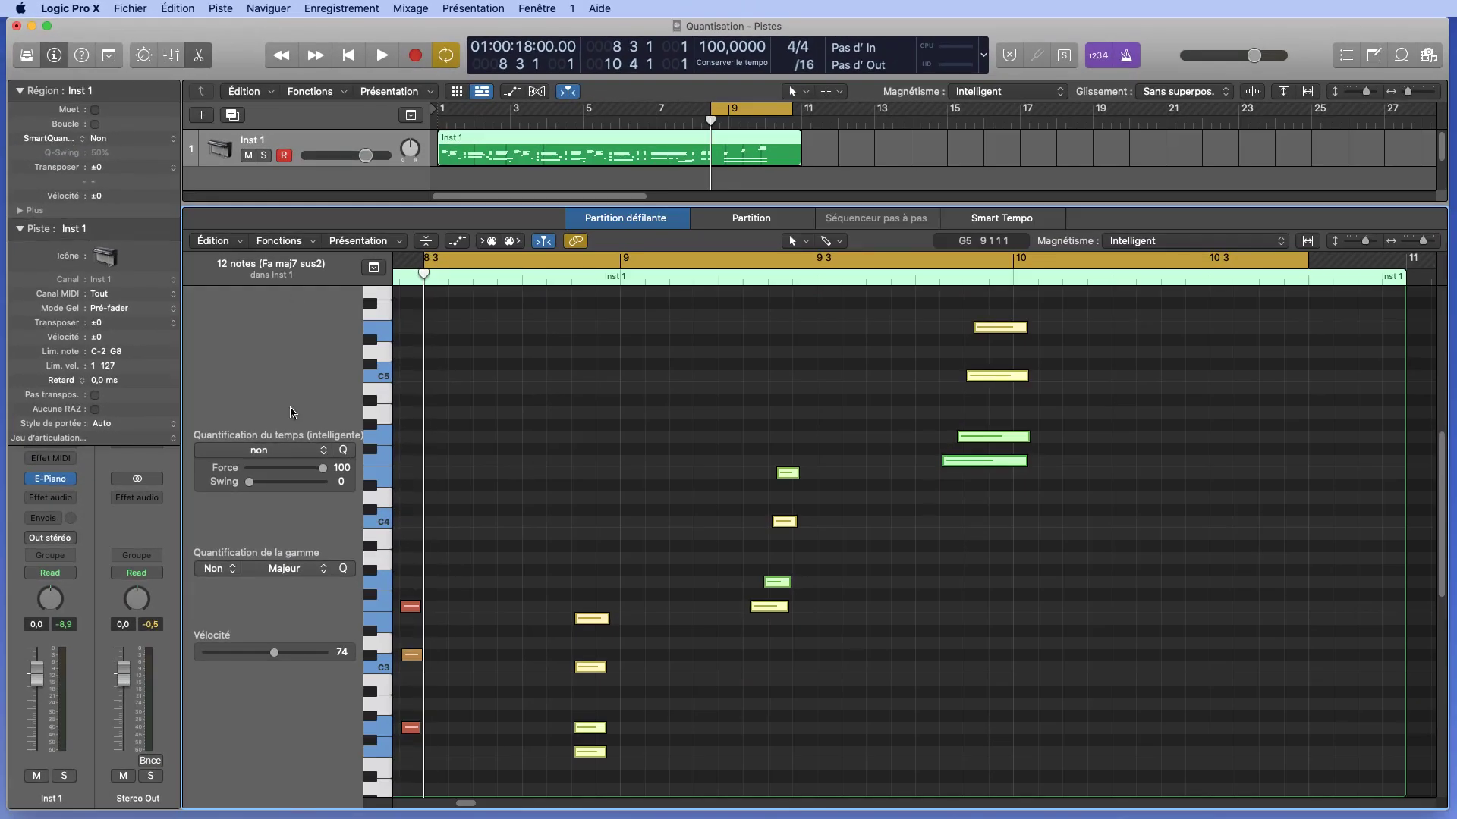
left_click(273, 451)
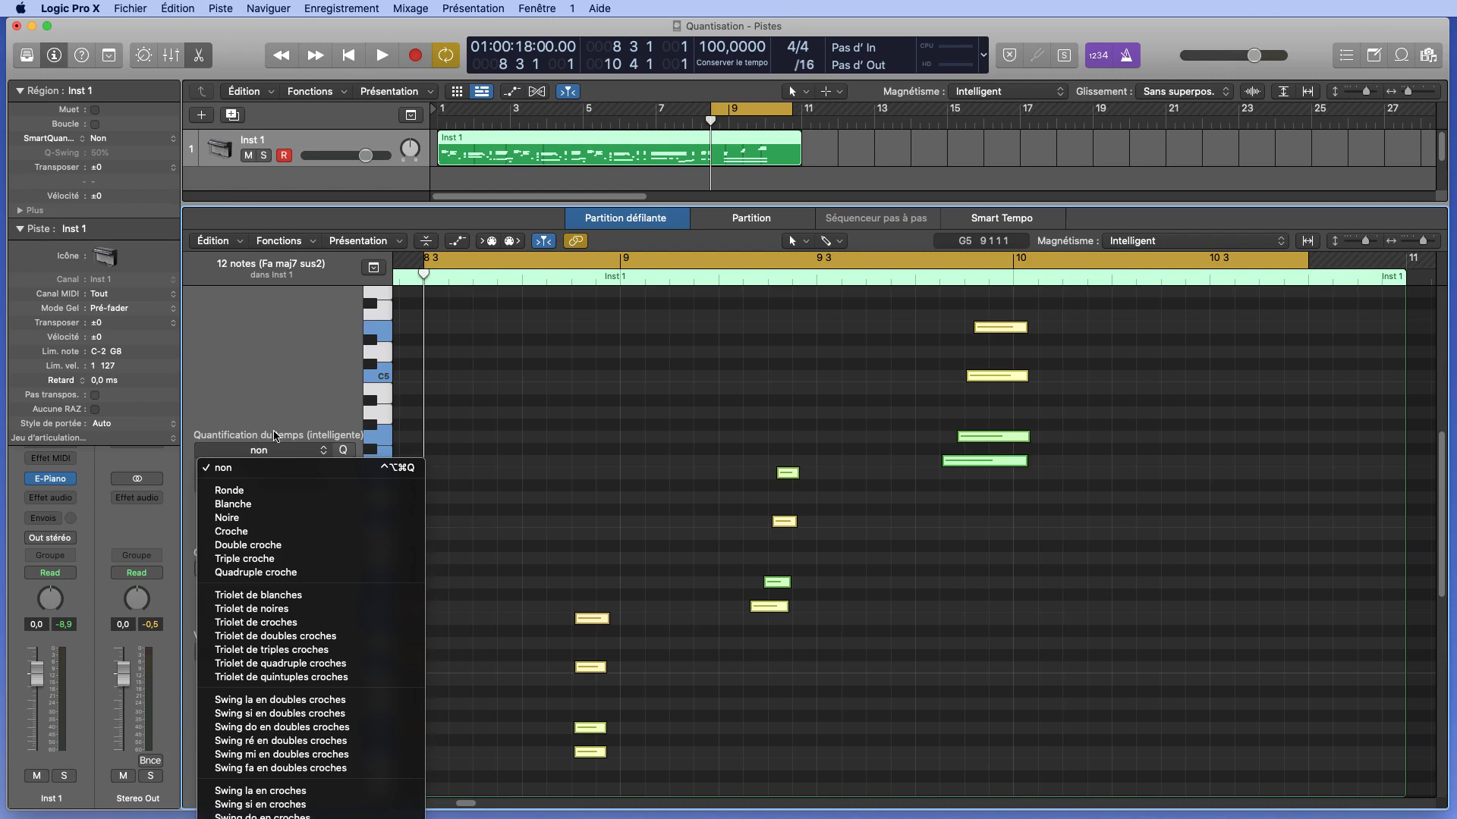
left_click(273, 406)
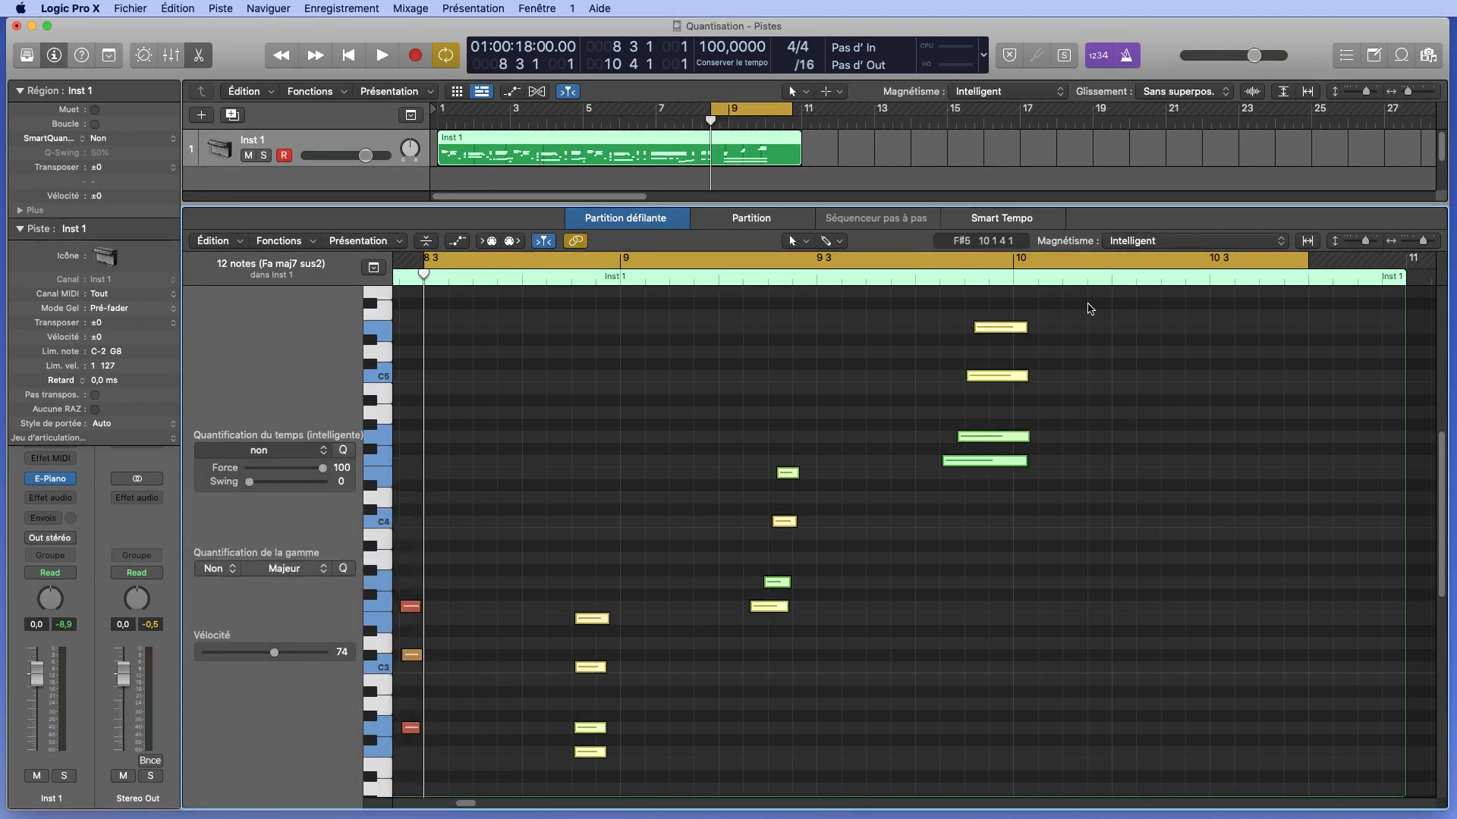
Select the chord notes from the end of bar 8 to bar 10 and apply smart time quantization at Double croche.
left_click(1104, 311)
left_click_drag(1128, 317, 571, 762)
left_click(283, 451)
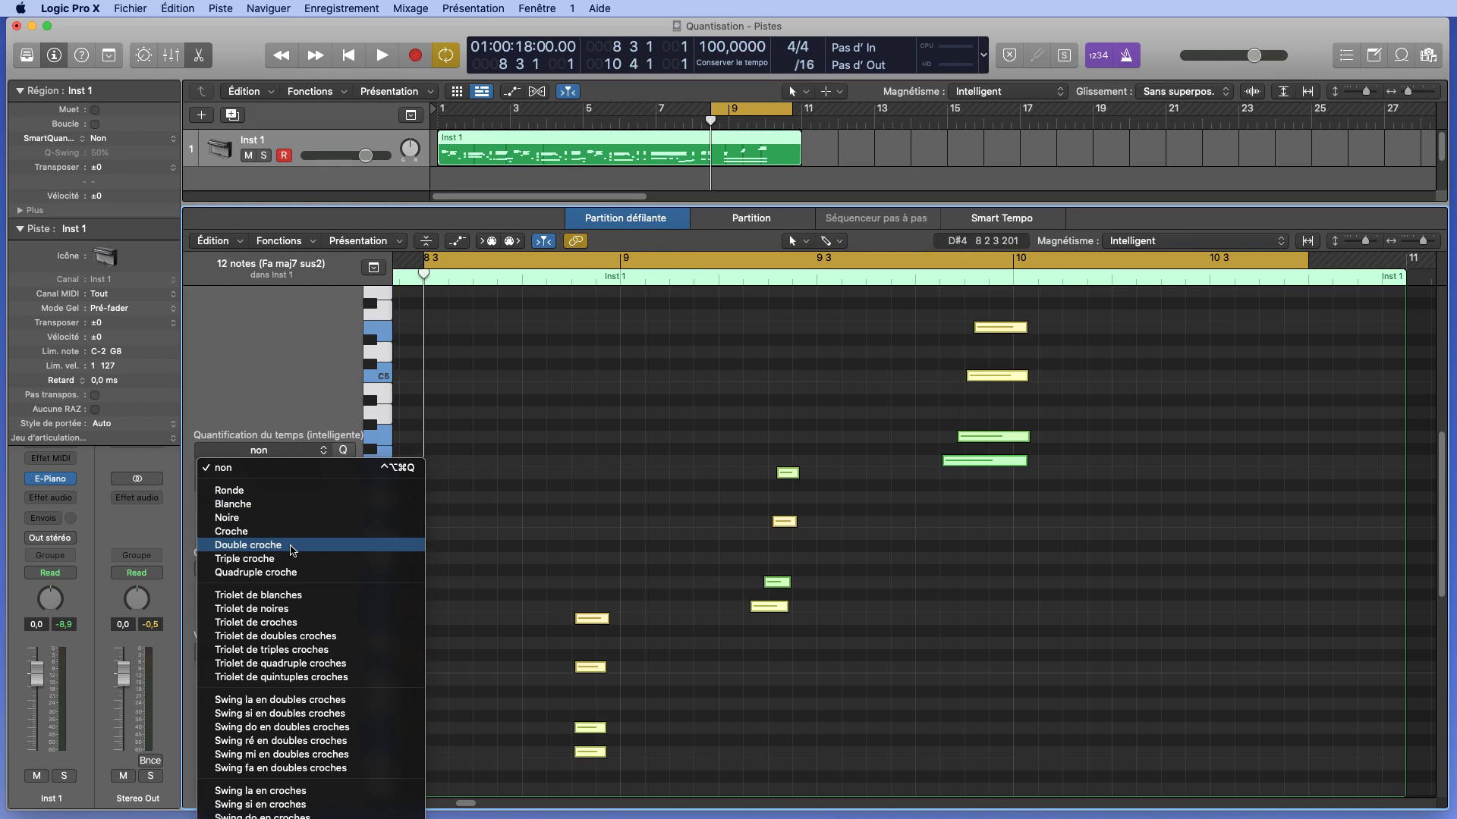
left_click(293, 547)
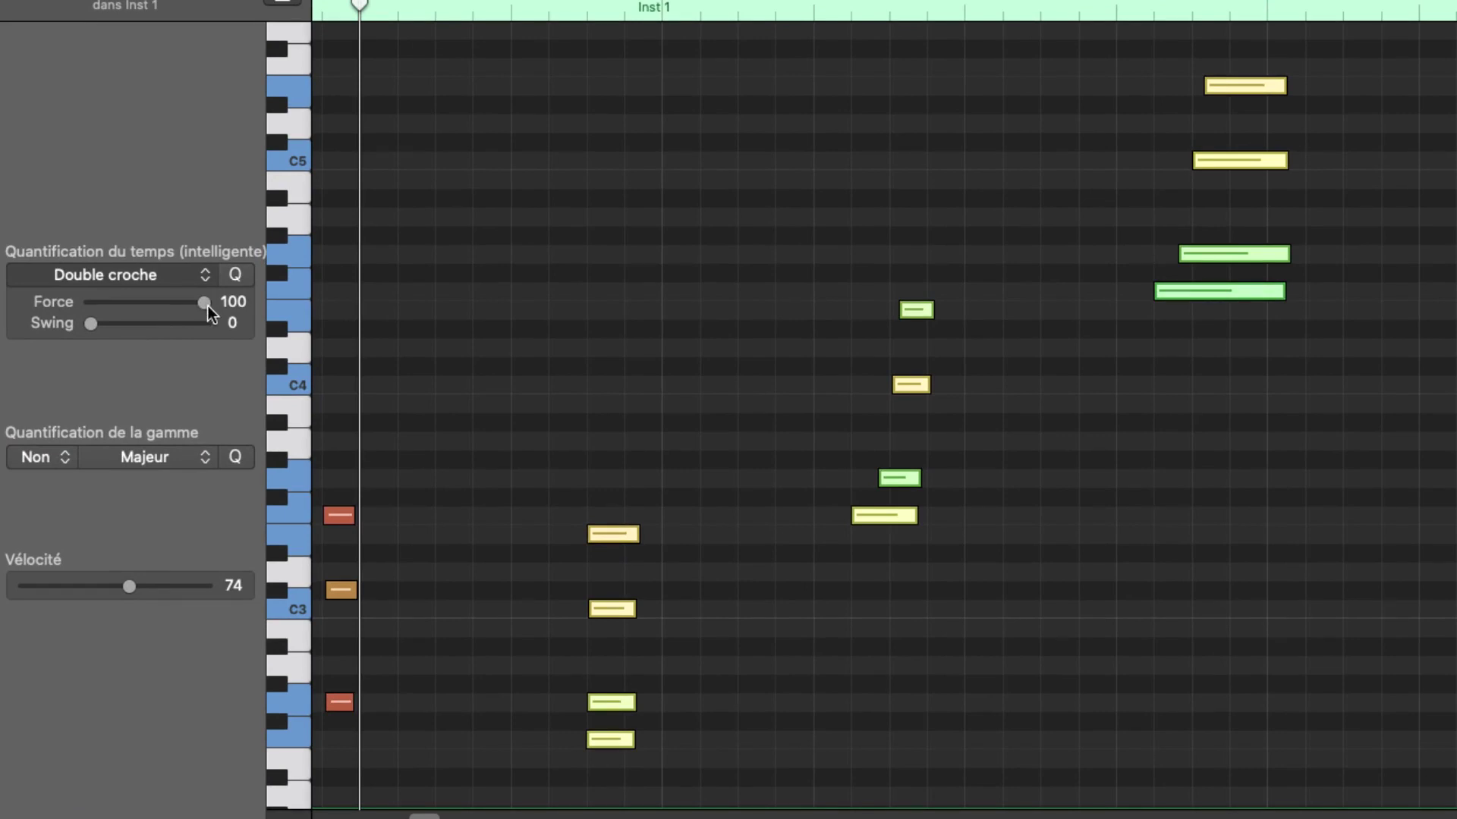
Try a smart quantization Force of 58 on the selected notes and return it to 100.
left_click_drag(207, 302, 159, 309)
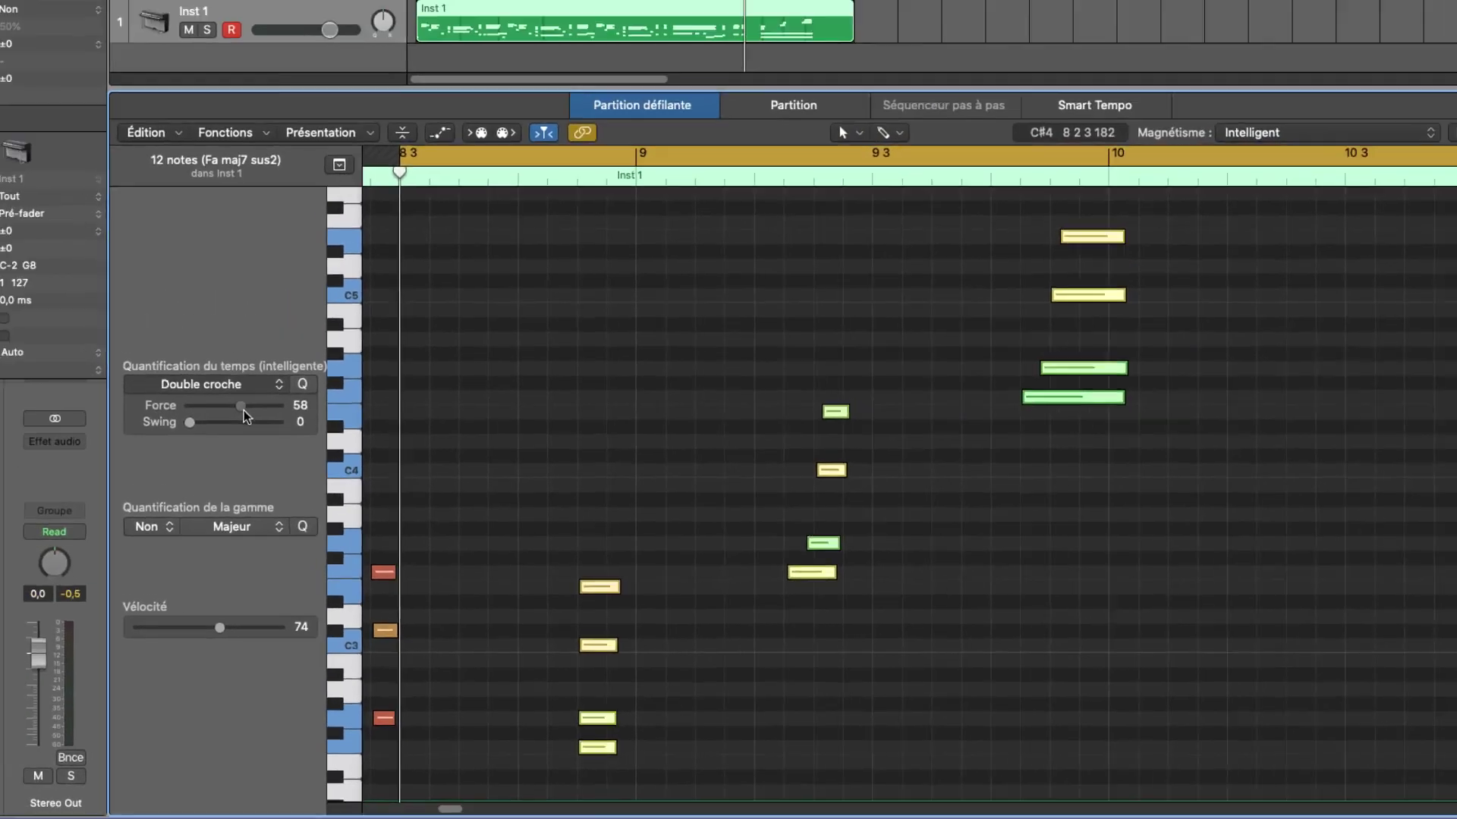
left_click_drag(243, 411, 316, 416)
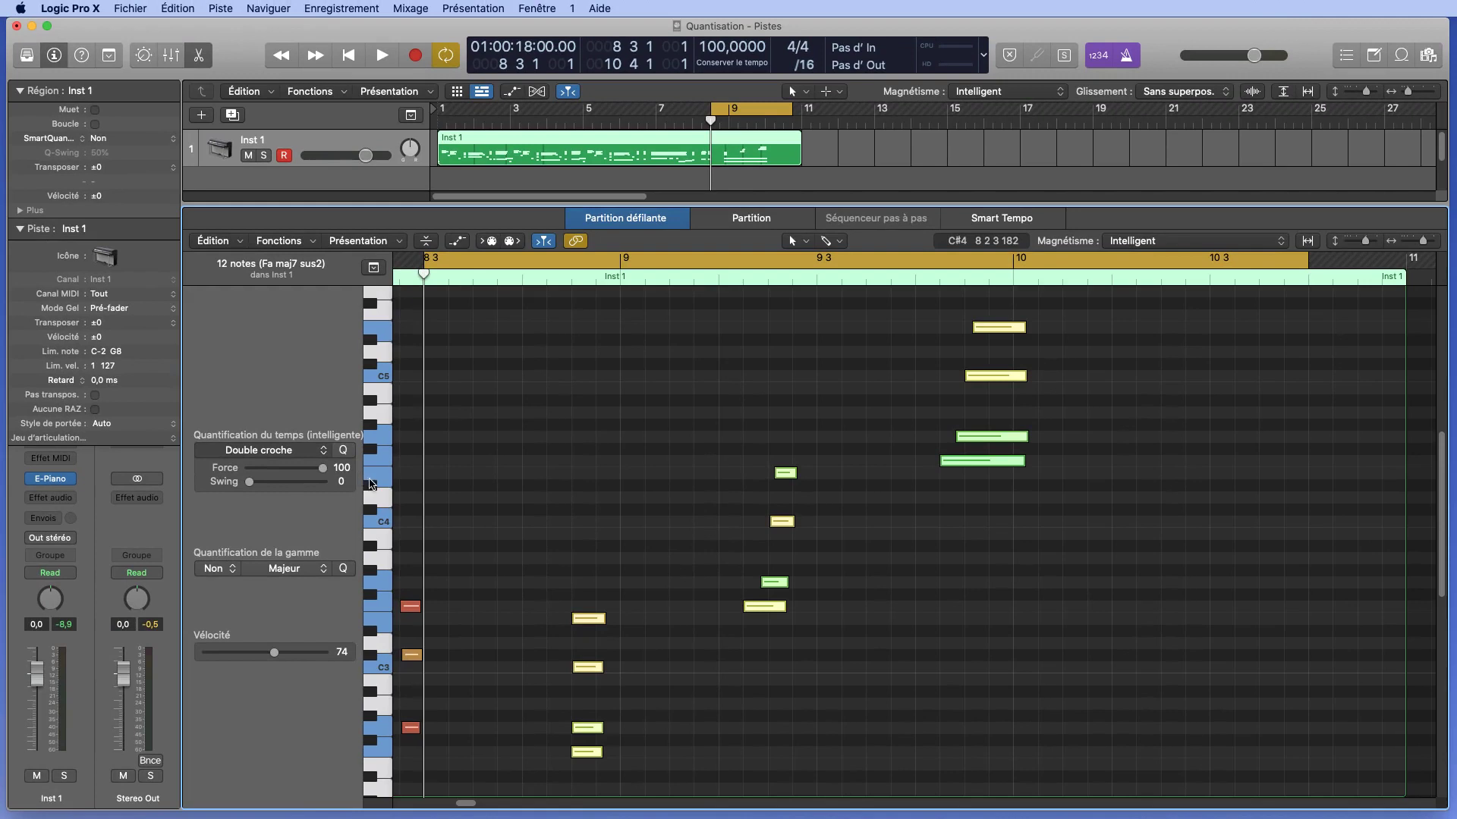